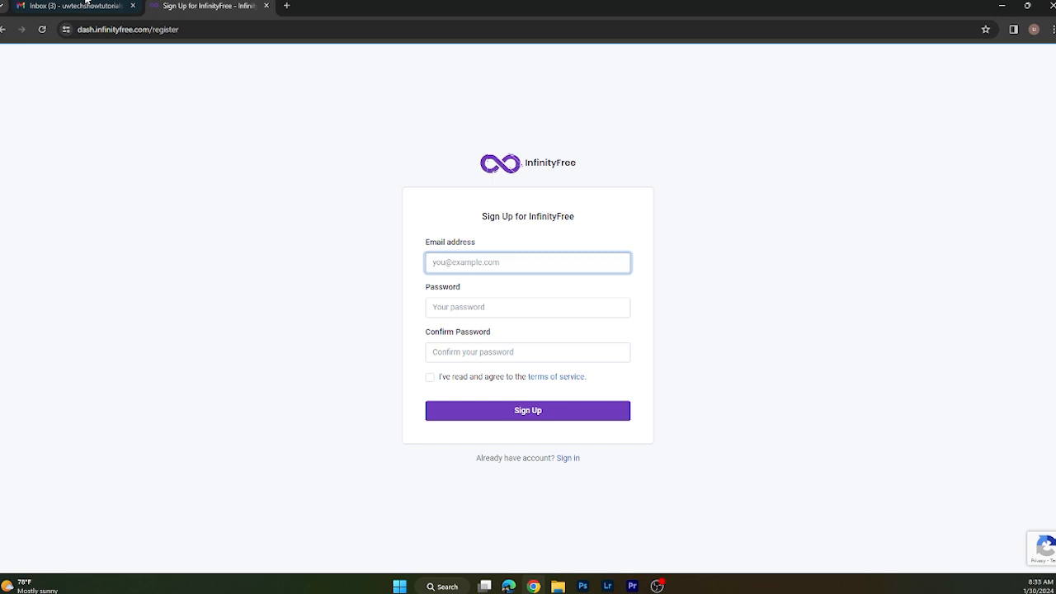
Copy the account's e-mail address from the Gmail profile details and paste it into the InfinityFree sign-up form's e-mail field.
{"action": "left_click", "coordinate": [1039, 66]}
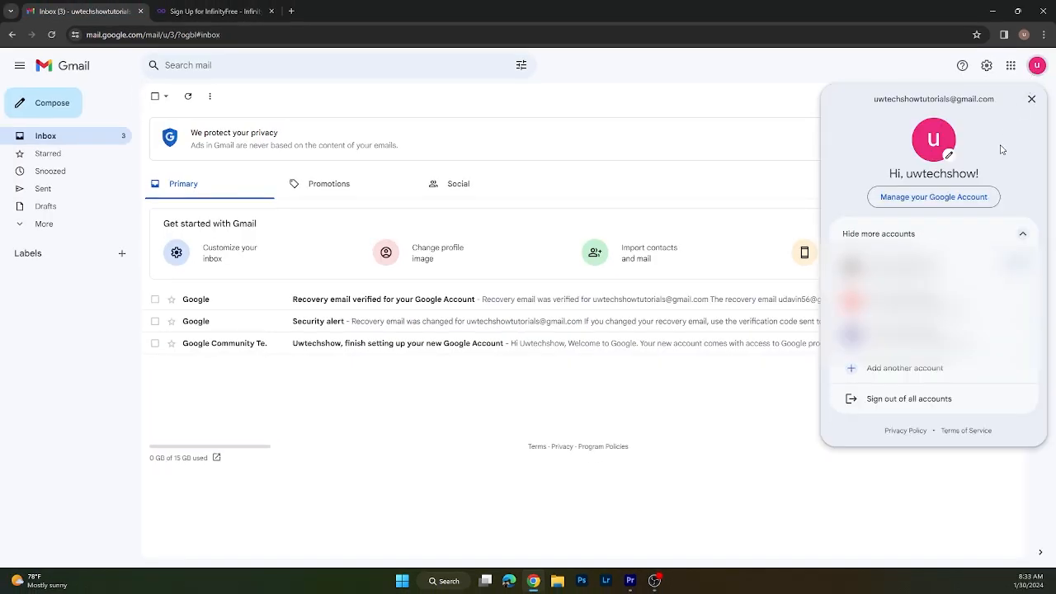
{"action": "left_click_drag", "start_coordinate": [1003, 112], "coordinate": [869, 101]}
{"action": "key", "text": "ctrl+c"}
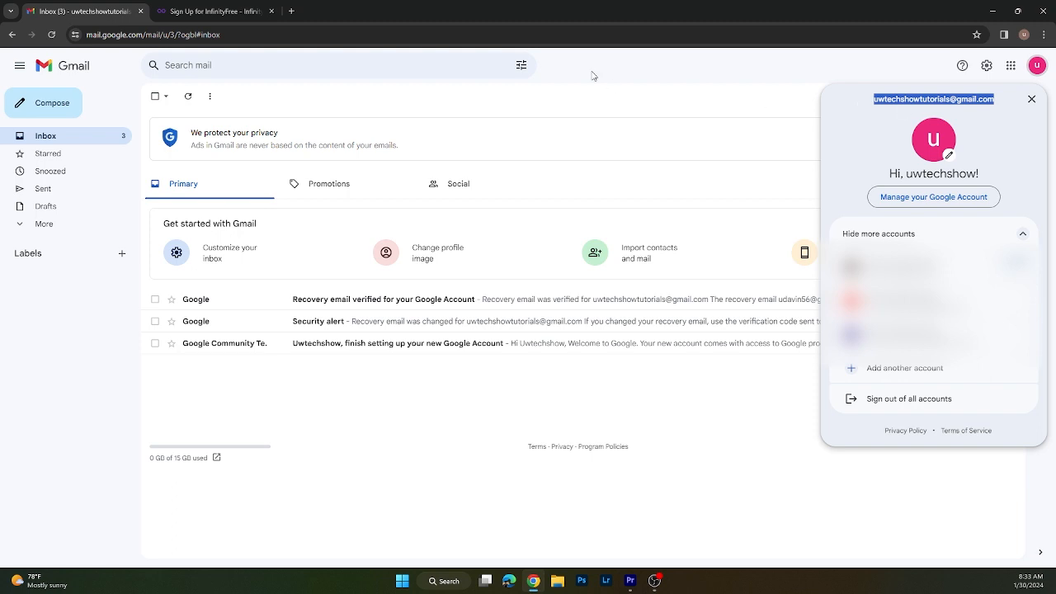
{"action": "left_click", "coordinate": [256, 21]}
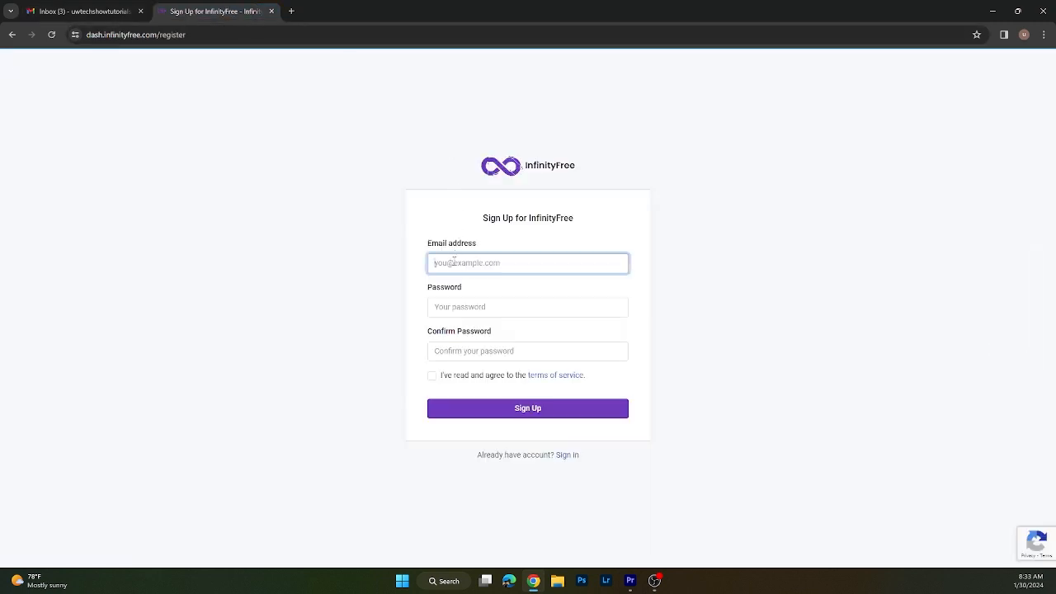
{"action": "key", "text": "ctrl+v"}
Enter the new account password in the sign-up form and repeat it in the confirmation field.
{"action": "left_click", "coordinate": [484, 304]}
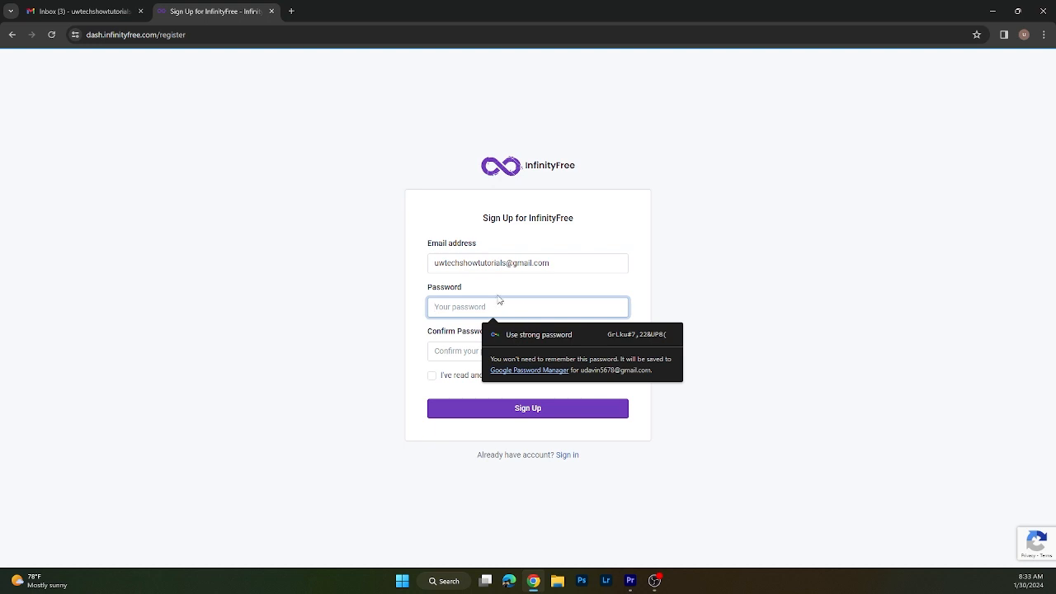
{"action": "type", "text": "••••••"}
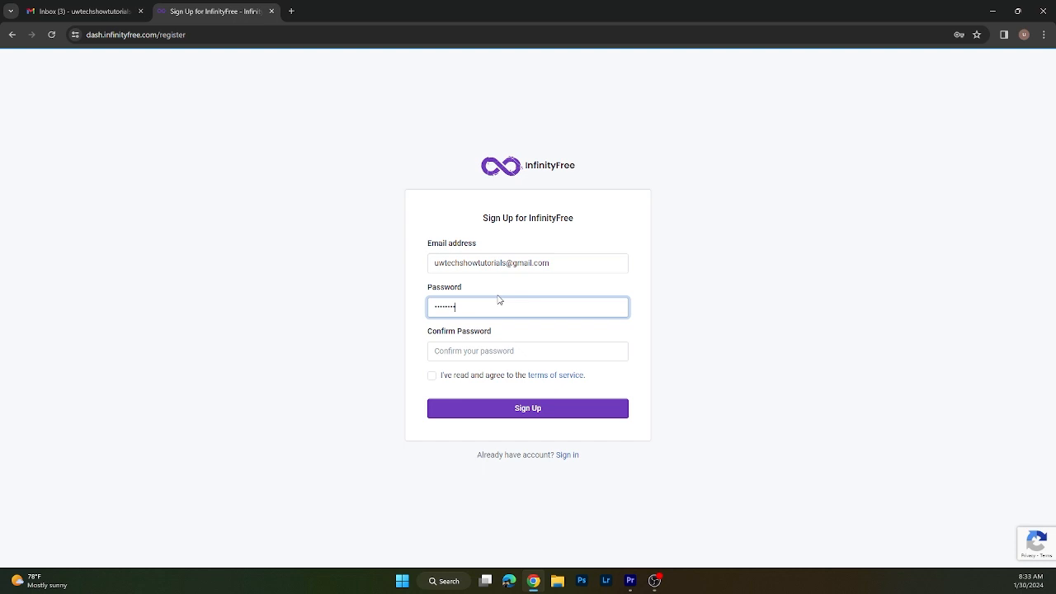
{"action": "left_click", "coordinate": [484, 352]}
{"action": "type", "text": "•"}
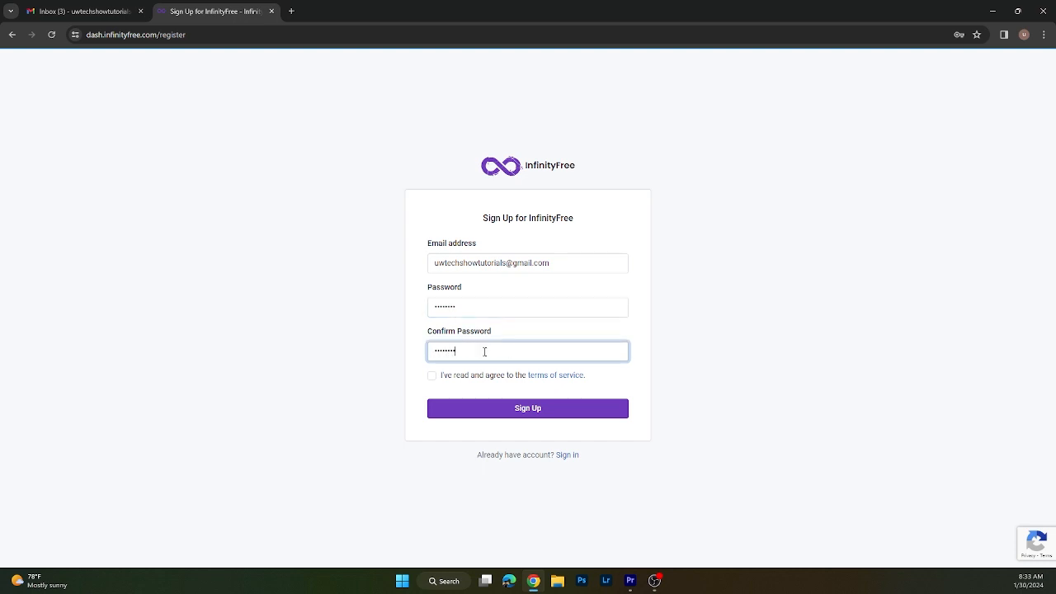
Agree to the terms of service and submit the sign-up form, declining the browser's offer to save the password.
{"action": "left_click", "coordinate": [432, 377]}
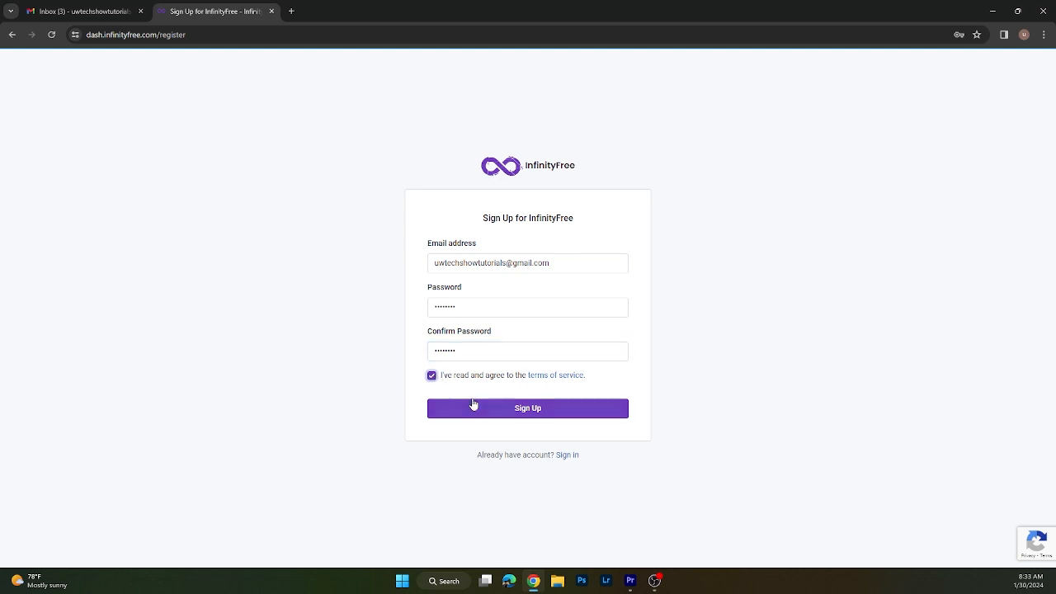
{"action": "left_click", "coordinate": [475, 407]}
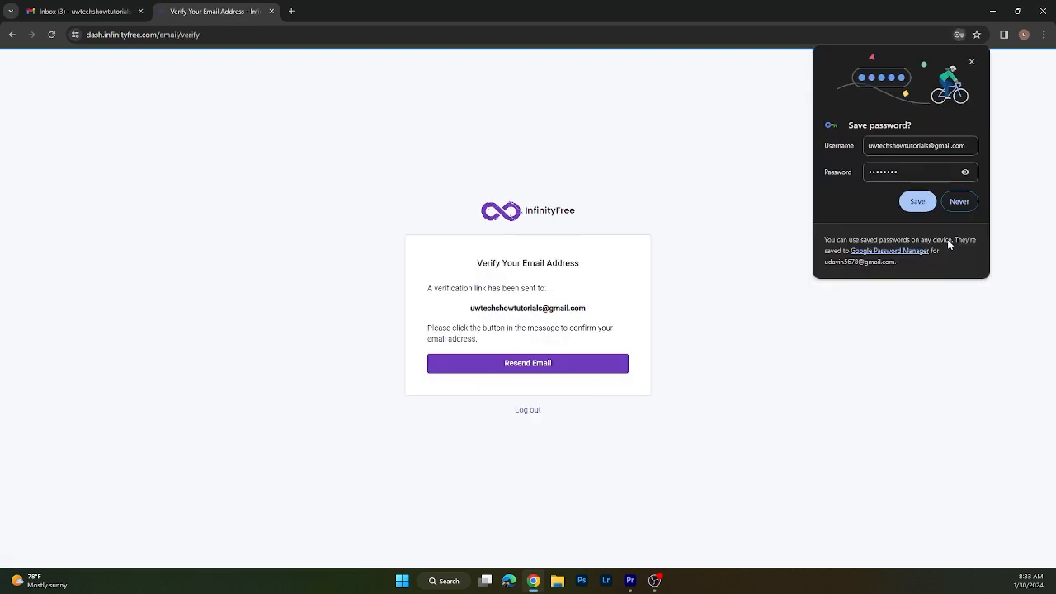
{"action": "left_click", "coordinate": [963, 206]}
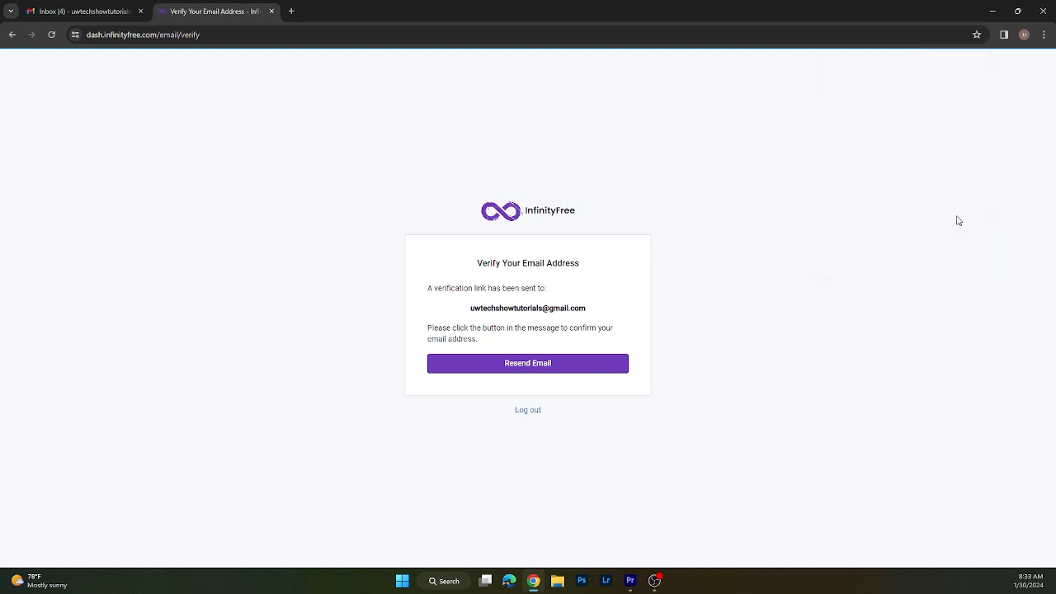
Open the InfinityFree verification message in Gmail and verify the e-mail address through it.
{"action": "left_click", "coordinate": [552, 366]}
{"action": "left_click", "coordinate": [82, 10]}
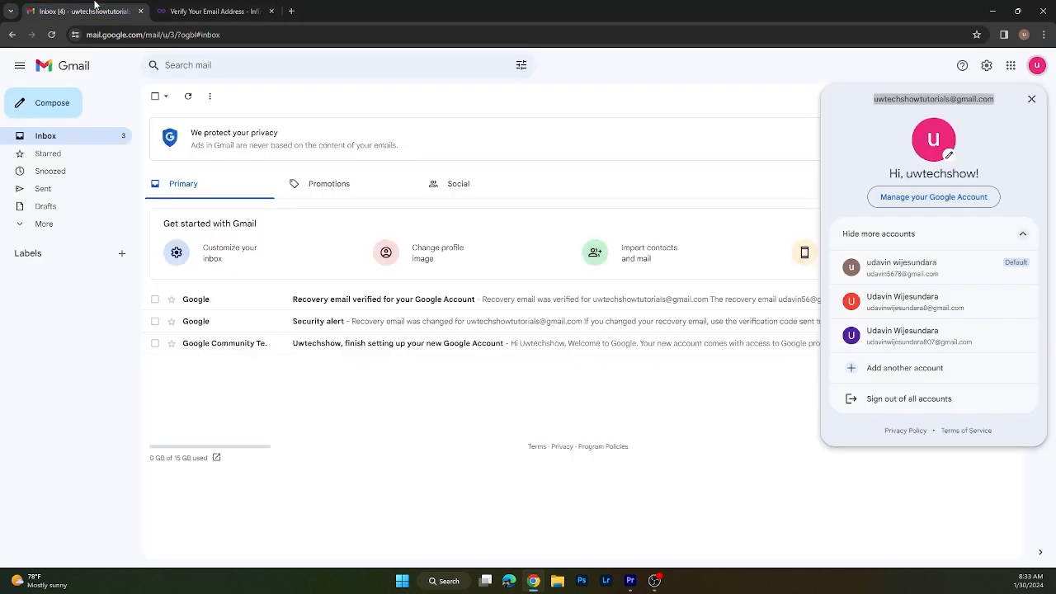
{"action": "left_click", "coordinate": [1037, 65]}
{"action": "left_click", "coordinate": [339, 309]}
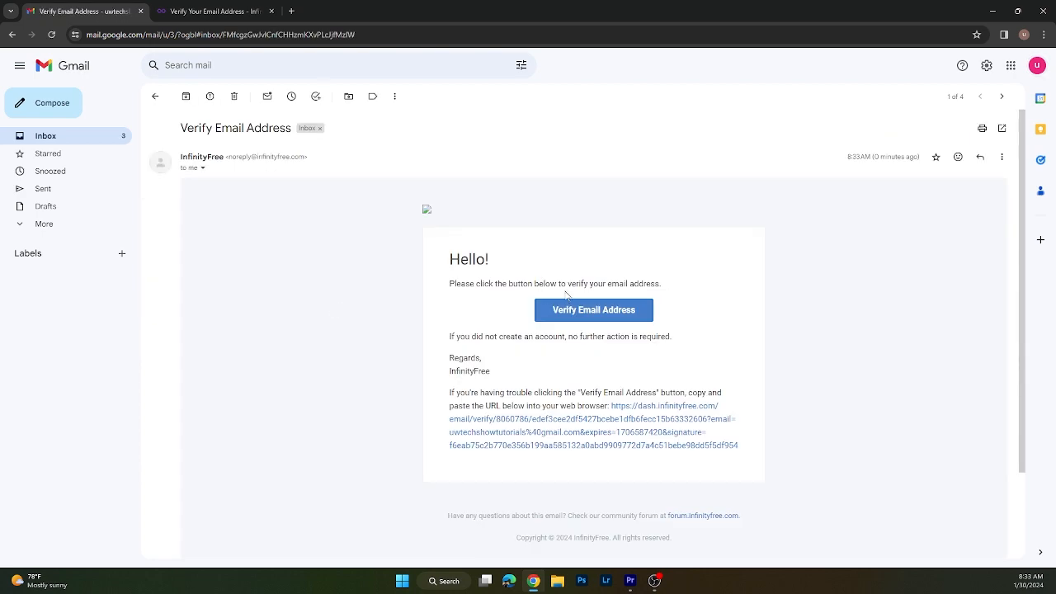
{"action": "left_click", "coordinate": [577, 318]}
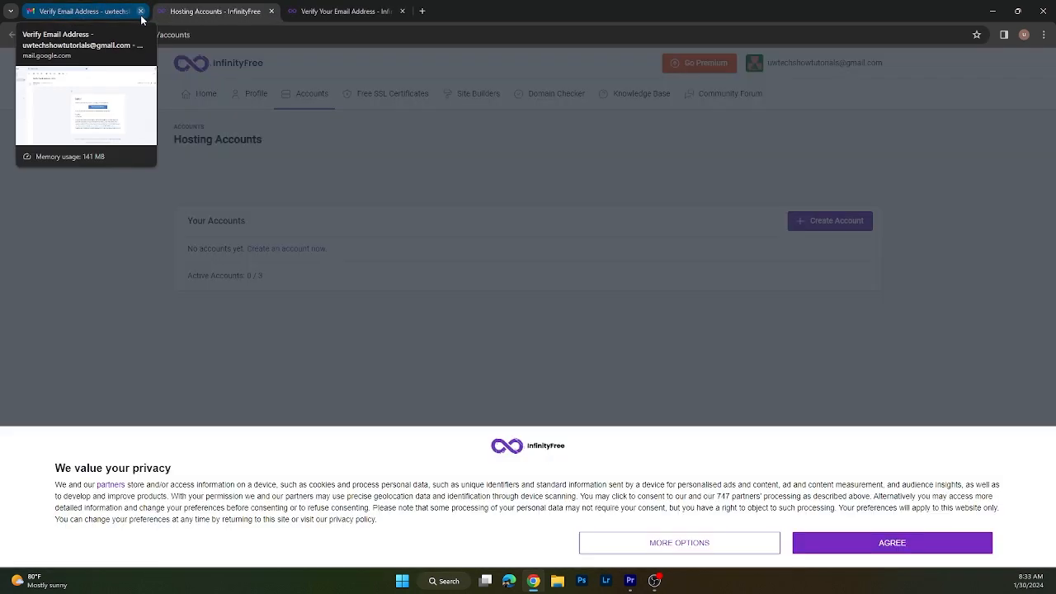
Close the Gmail and old verification tabs, and agree to the privacy notice on the Hosting Accounts page.
{"action": "left_click", "coordinate": [141, 12]}
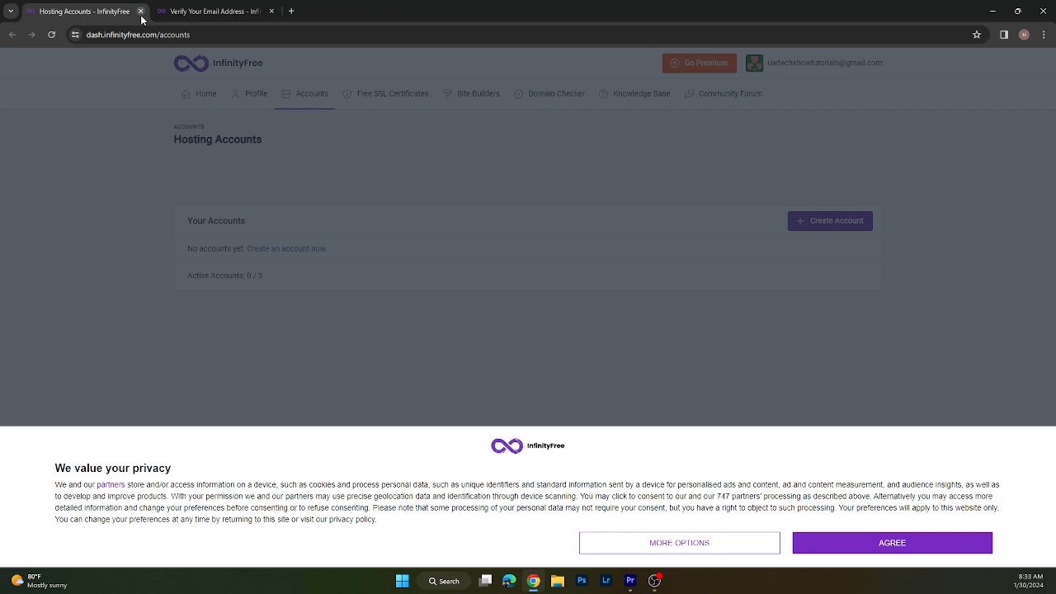
{"action": "left_click", "coordinate": [269, 11]}
{"action": "left_click", "coordinate": [269, 12]}
{"action": "left_click", "coordinate": [914, 543]}
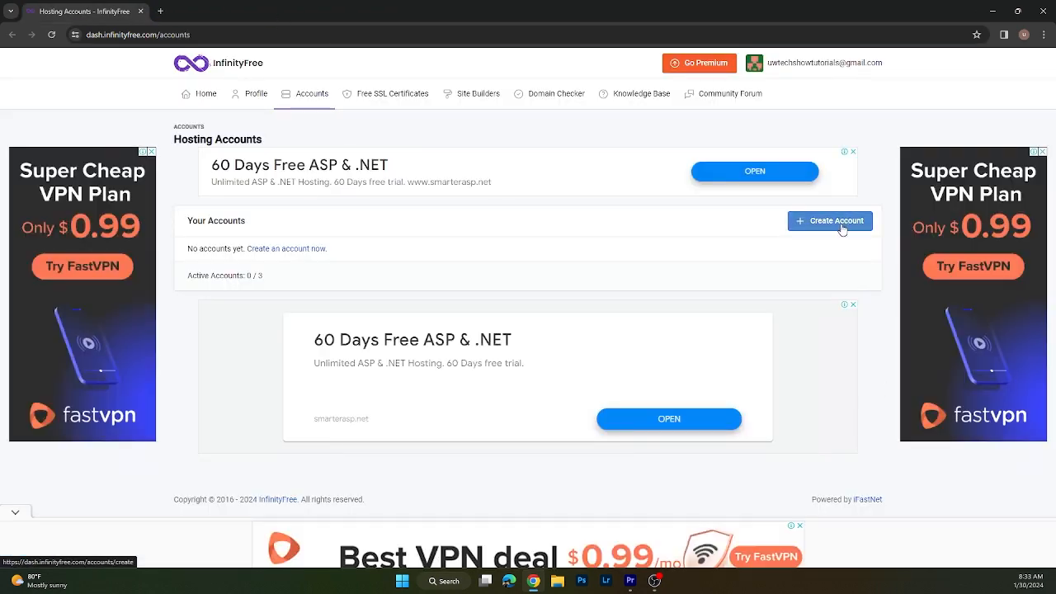
Start creating a hosting account with the free $0 InfinityFree plan, dismissing the advertisement.
{"action": "left_click", "coordinate": [829, 222]}
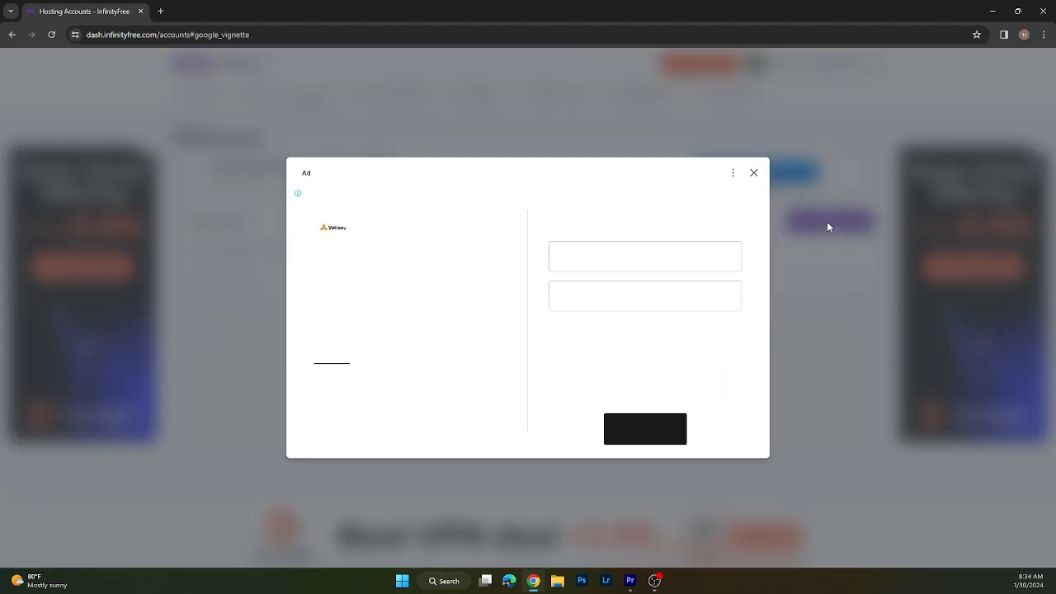
{"action": "left_click", "coordinate": [755, 174]}
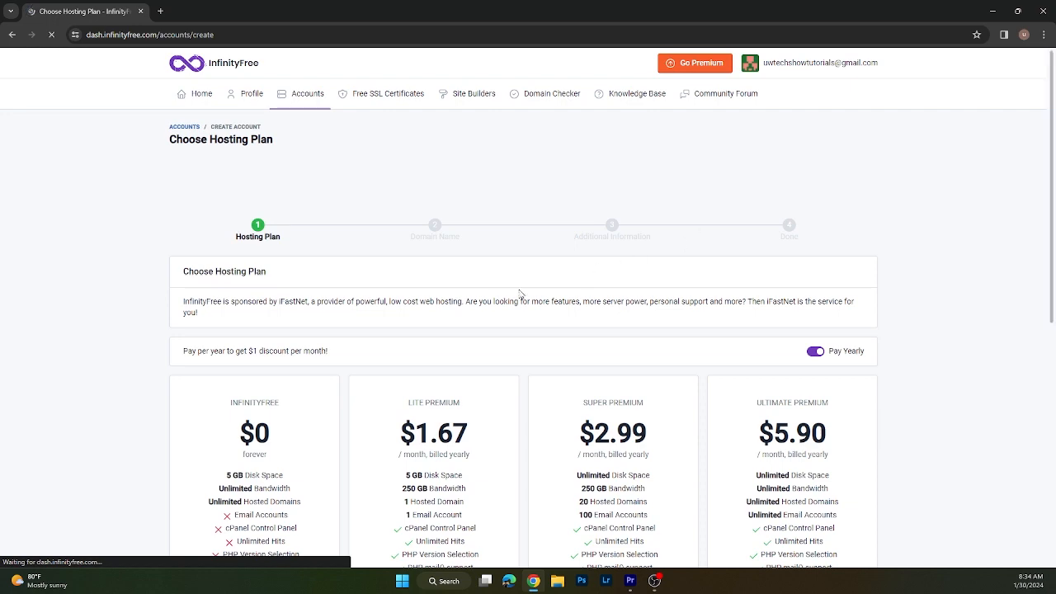
{"action": "scroll", "coordinate": [495, 301], "scroll_direction": "down", "scroll_amount": 3}
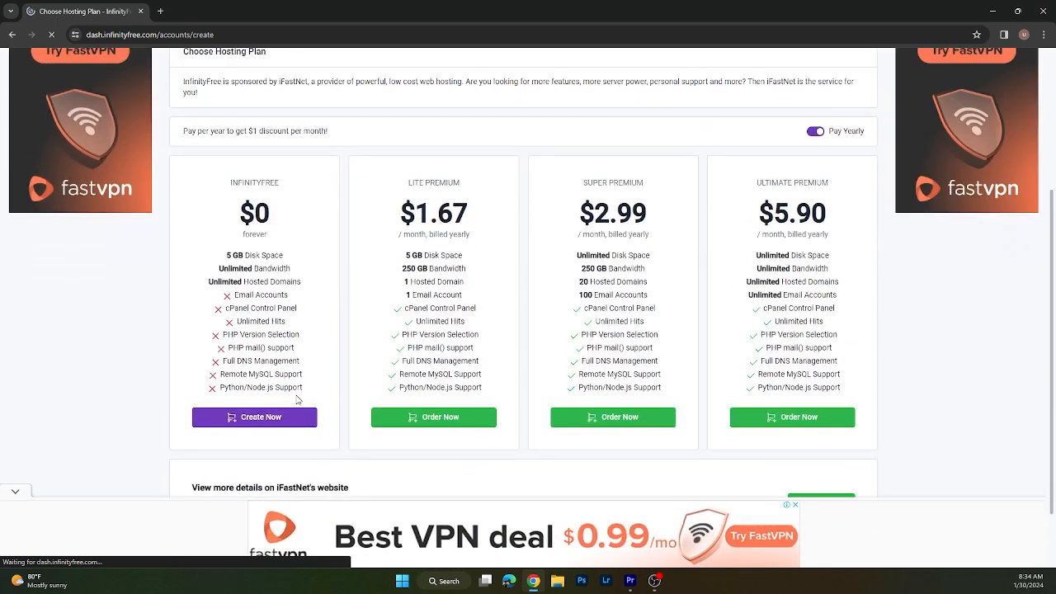
{"action": "left_click", "coordinate": [242, 418]}
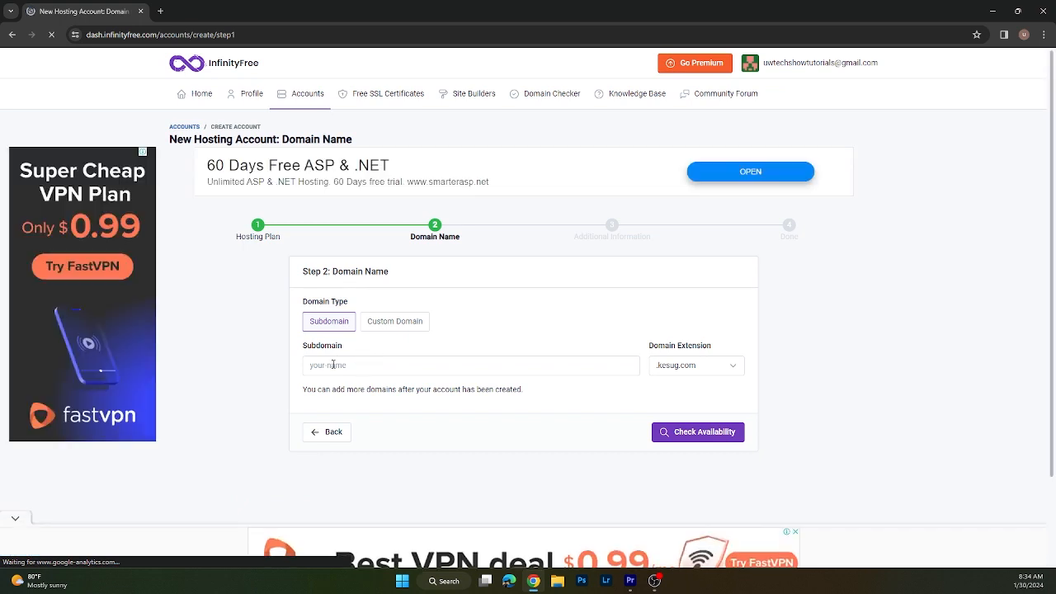
Enter the subdomain uwtechshowtutorials with the .kesug.com extension and check its availability.
{"action": "left_click", "coordinate": [377, 366]}
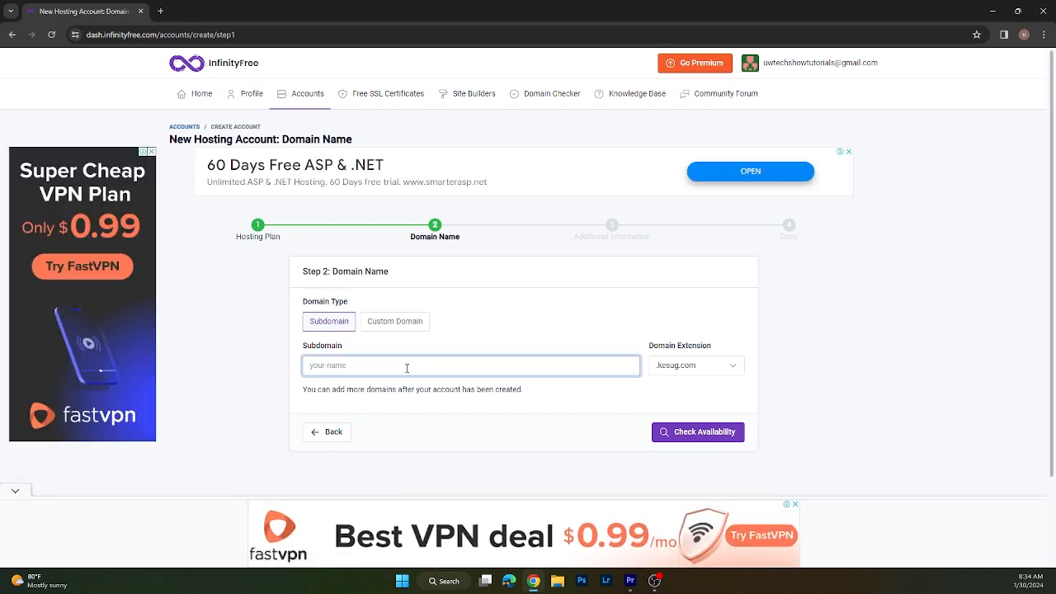
{"action": "type", "text": "uwtechshowtutorials"}
{"action": "left_click", "coordinate": [694, 362]}
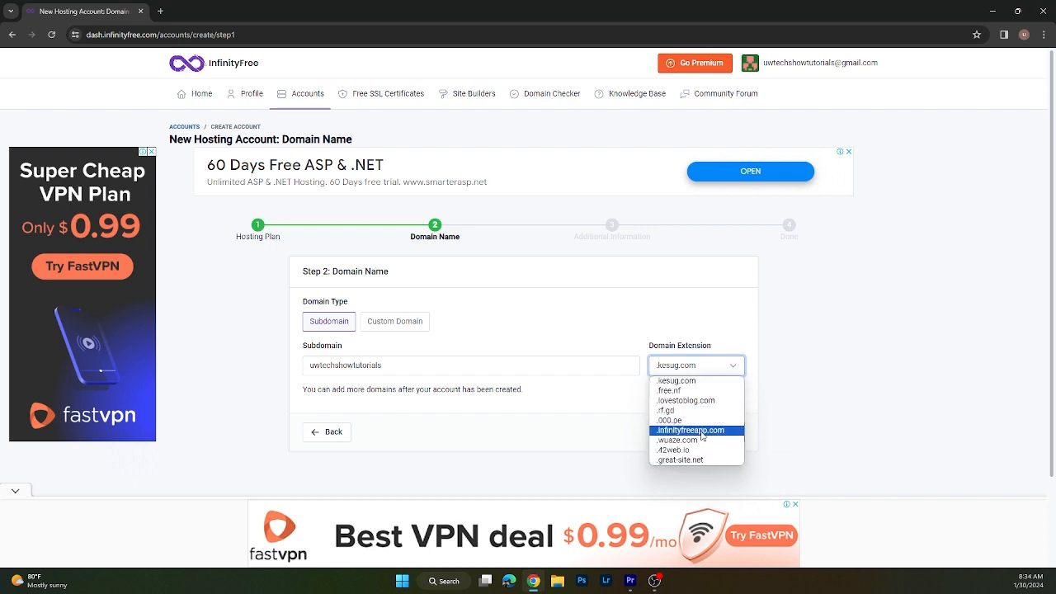
{"action": "left_click", "coordinate": [709, 383]}
{"action": "left_click", "coordinate": [708, 431]}
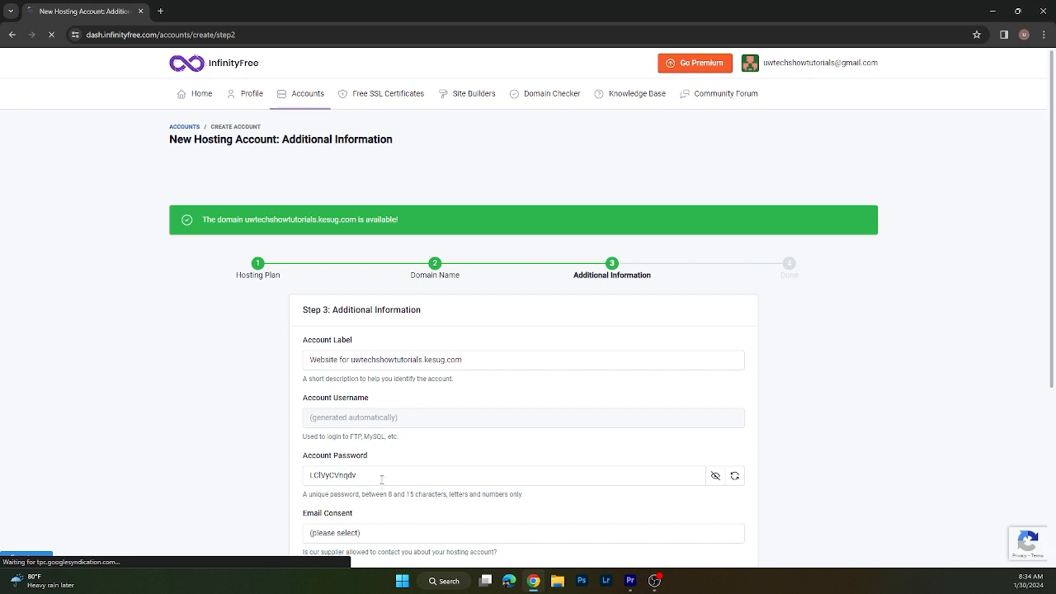
Set Email Consent to I Approve, create the hosting account, and finish the setup.
{"action": "scroll", "coordinate": [379, 502], "scroll_direction": "down", "scroll_amount": 2}
{"action": "left_click", "coordinate": [371, 425]}
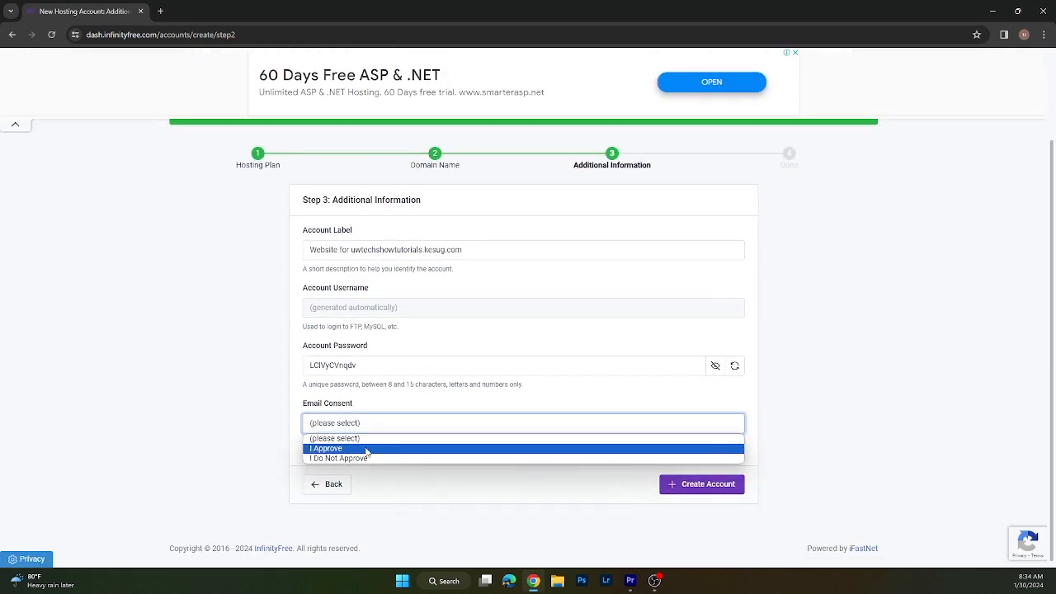
{"action": "left_click", "coordinate": [369, 446]}
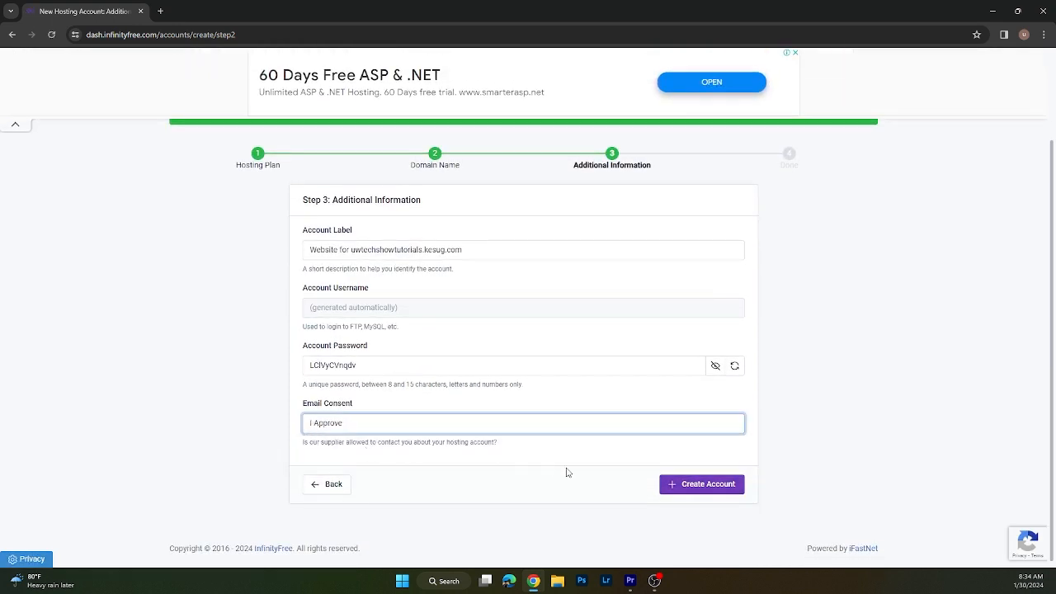
{"action": "left_click", "coordinate": [690, 486]}
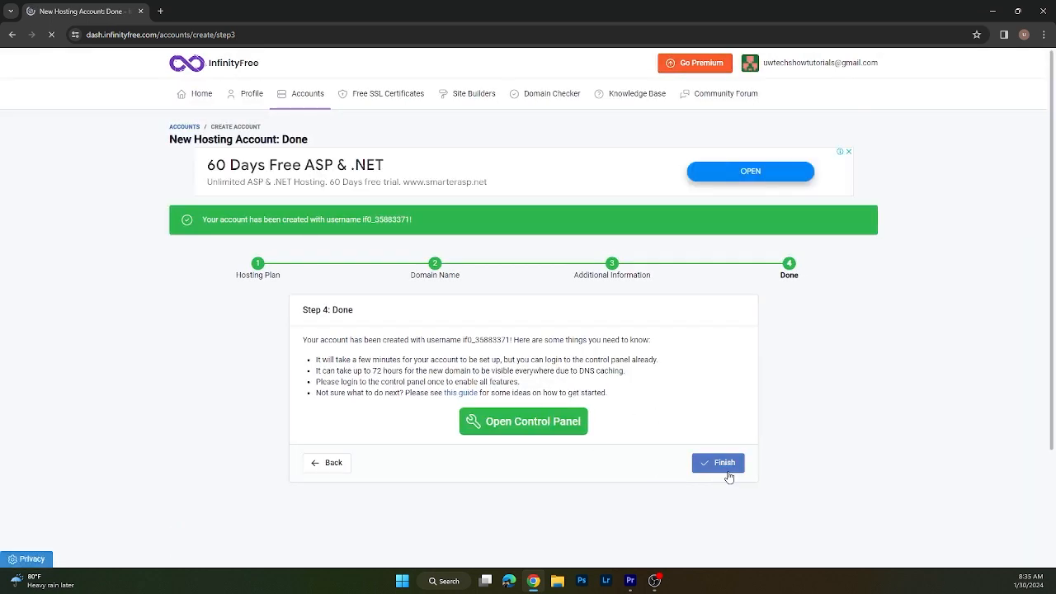
{"action": "left_click", "coordinate": [730, 477]}
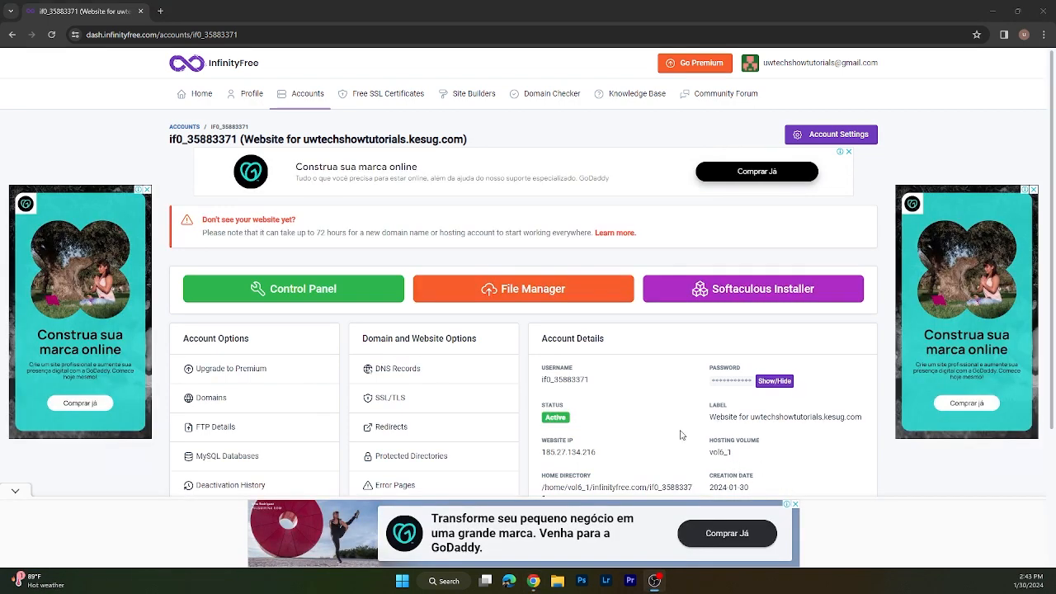
Visit uwtechshowtutorials.kesug.com from the label in the account details, look over the sample page, and close its tab.
{"action": "left_click", "coordinate": [561, 453]}
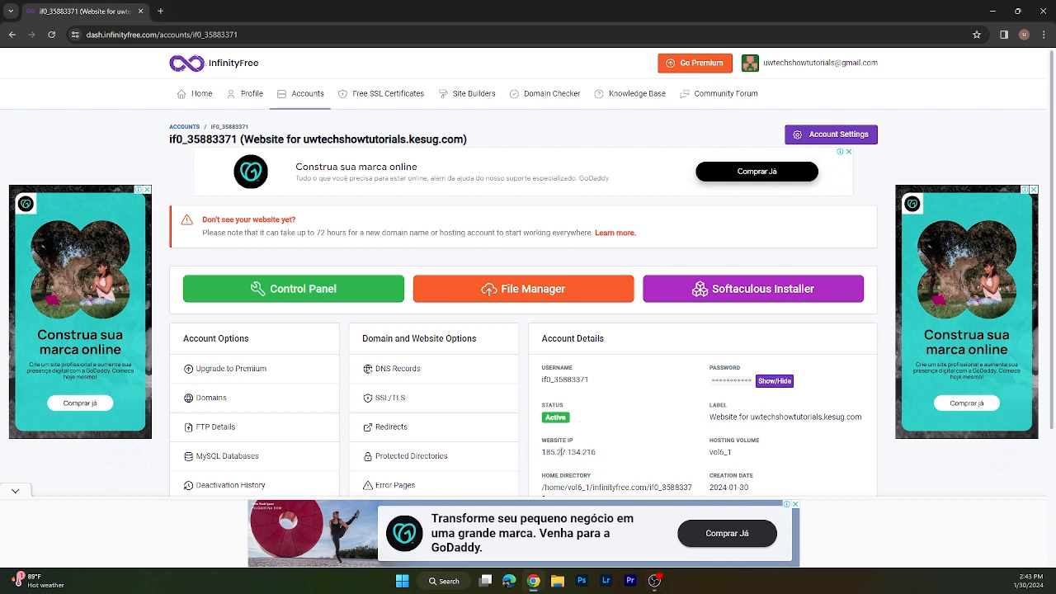
{"action": "left_click", "coordinate": [543, 452]}
{"action": "left_click_drag", "start_coordinate": [755, 417], "coordinate": [879, 418]}
{"action": "right_click", "coordinate": [830, 419]}
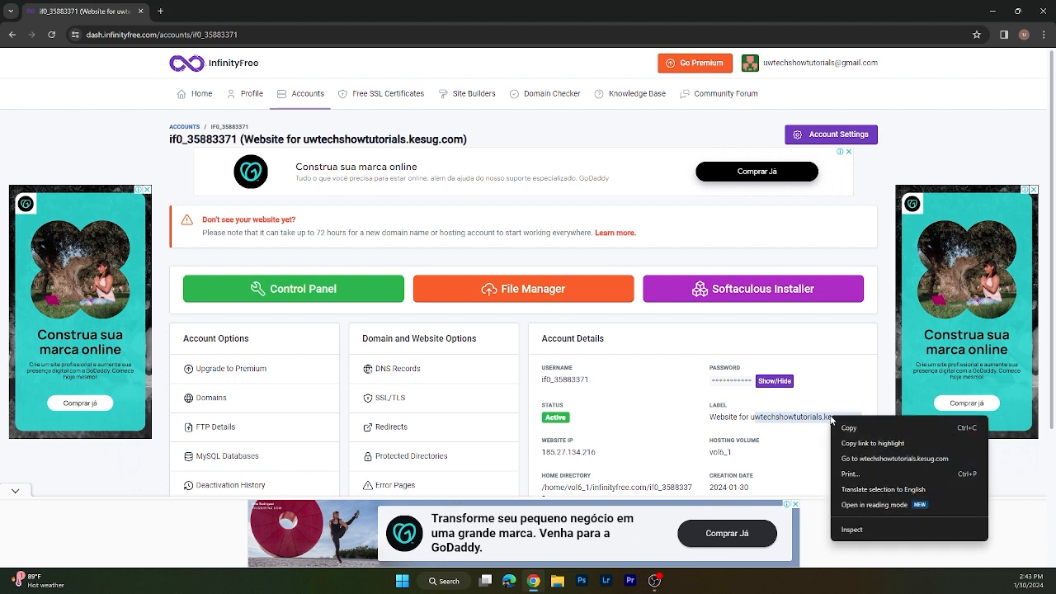
{"action": "left_click", "coordinate": [757, 418]}
{"action": "left_click_drag", "start_coordinate": [753, 417], "coordinate": [867, 422]}
{"action": "right_click", "coordinate": [839, 420]}
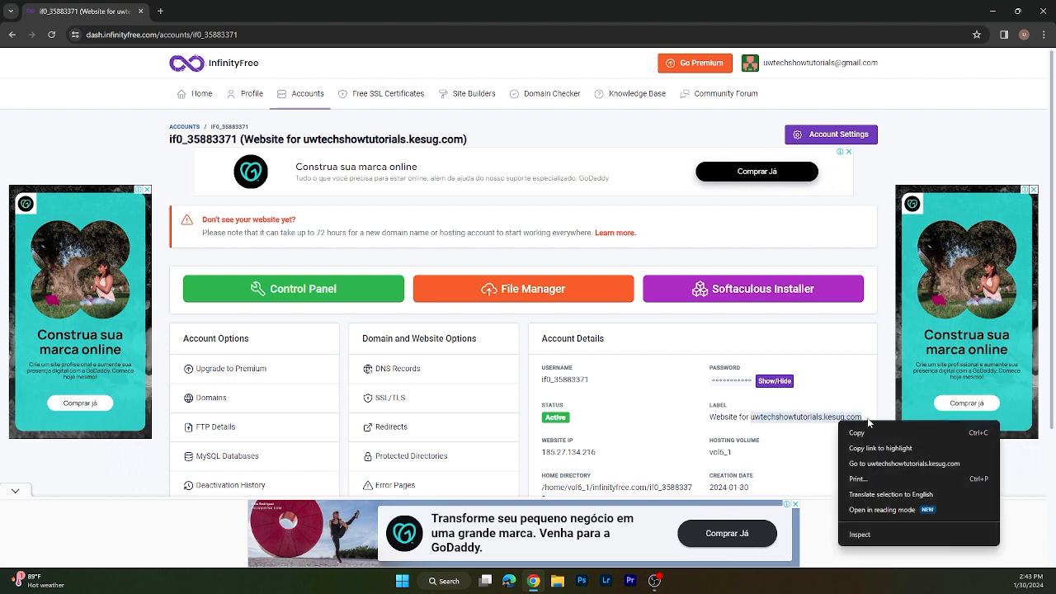
{"action": "left_click", "coordinate": [881, 465]}
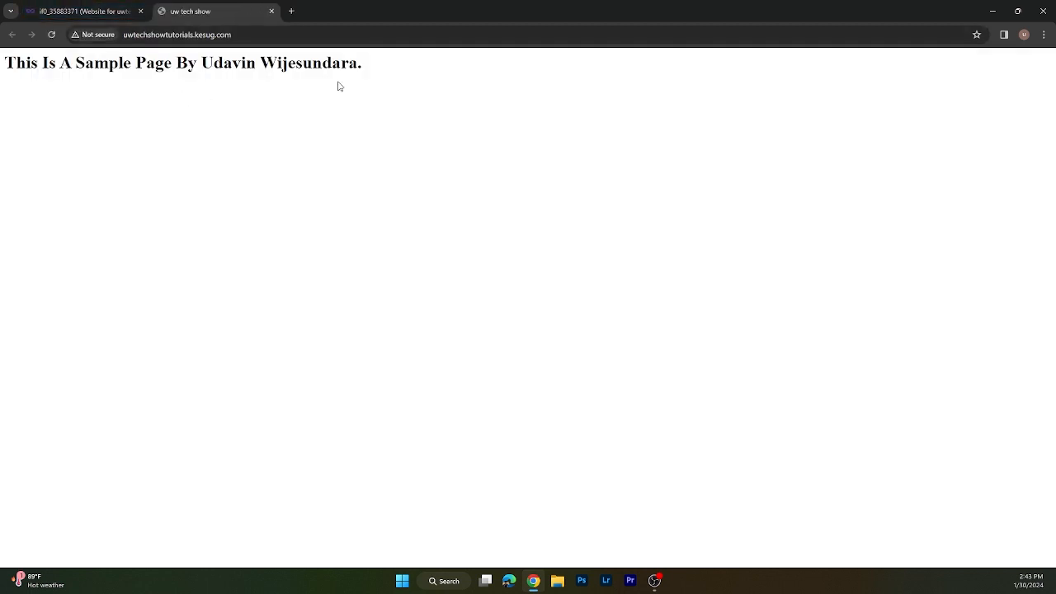
{"action": "left_click_drag", "start_coordinate": [94, 63], "coordinate": [823, 6]}
{"action": "left_click", "coordinate": [284, 213]}
{"action": "left_click", "coordinate": [271, 10]}
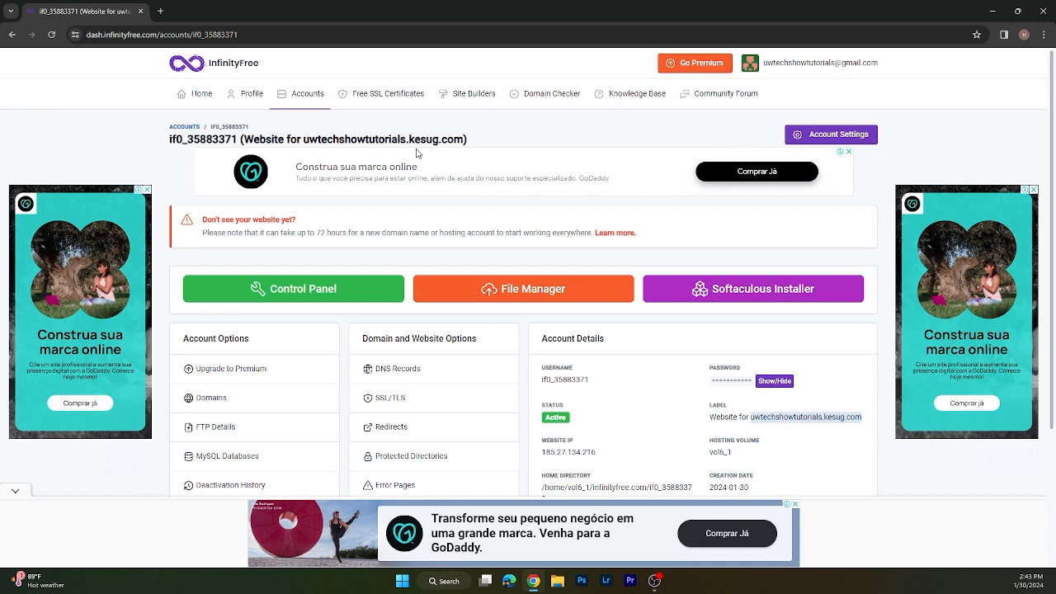
Start a new free SSL certificate order, and enter and copy the domain uwtechshowtutorials.kesug.com in a new browser tab's address field.
{"action": "left_click", "coordinate": [367, 99]}
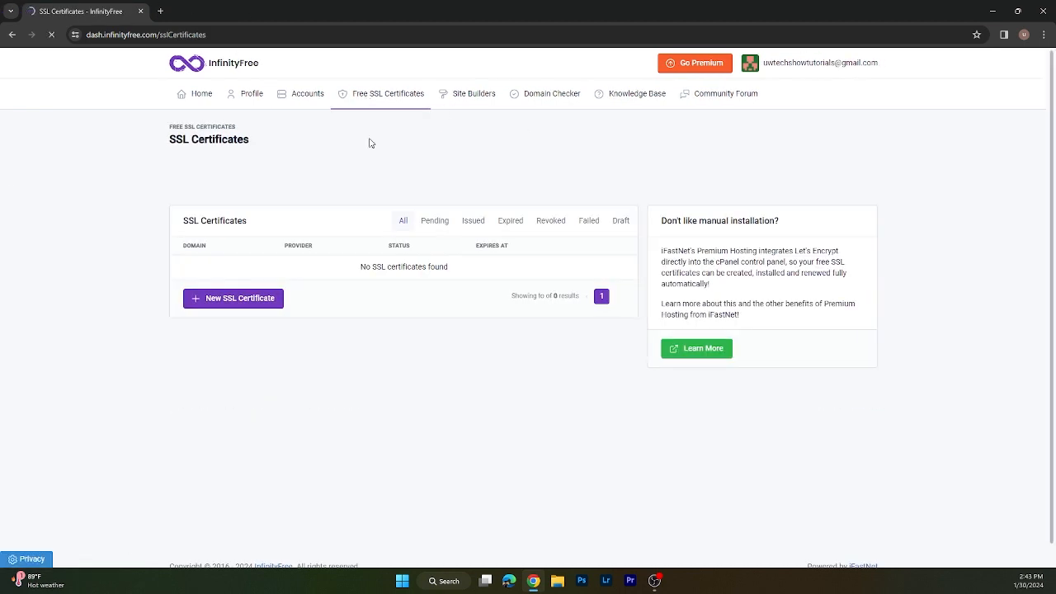
{"action": "left_click", "coordinate": [197, 305]}
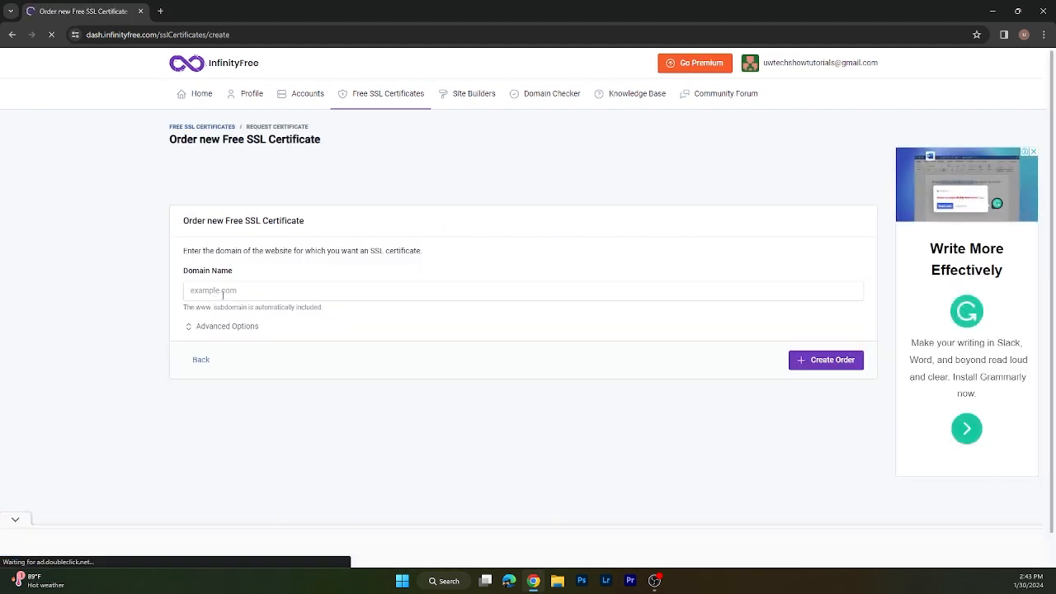
{"action": "left_click", "coordinate": [161, 11]}
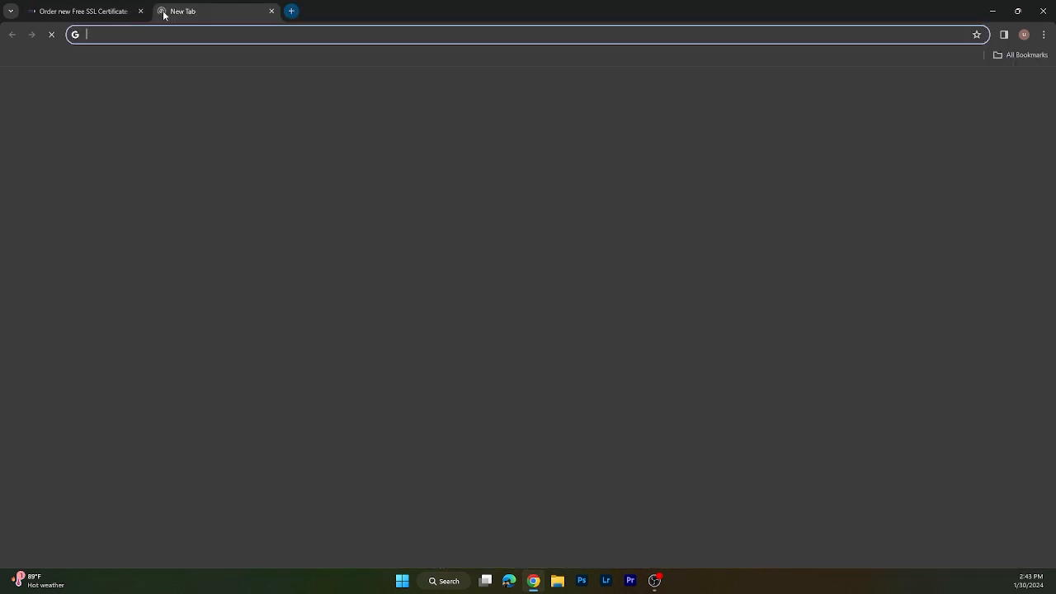
{"action": "type", "text": "uwtechshowtutorials.kesug.com"}
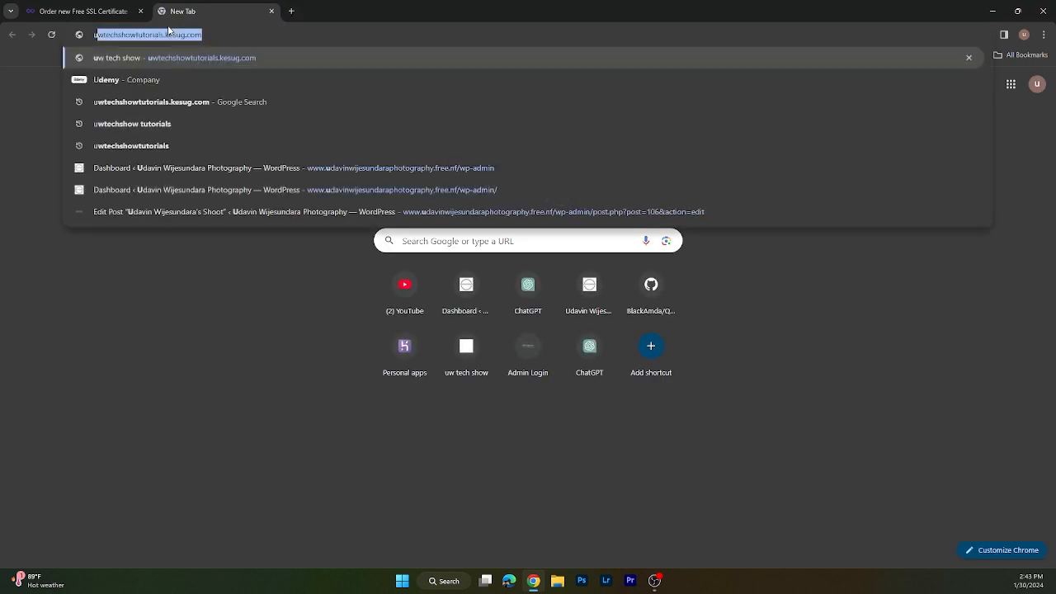
{"action": "left_click_drag", "start_coordinate": [224, 32], "coordinate": [103, 23]}
{"action": "key", "text": "ctrl+c"}
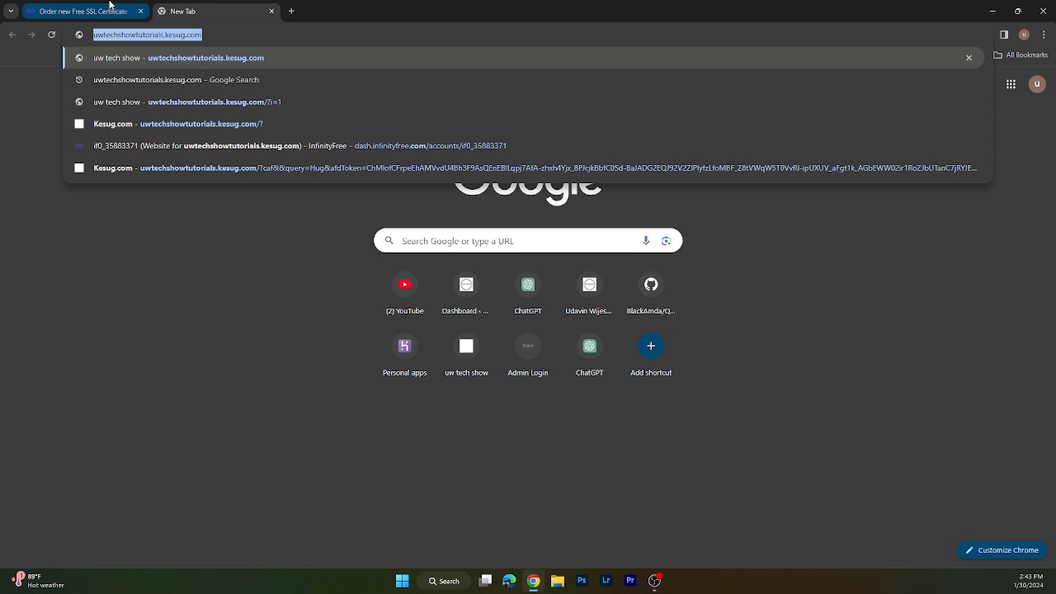
{"action": "left_click", "coordinate": [110, 4]}
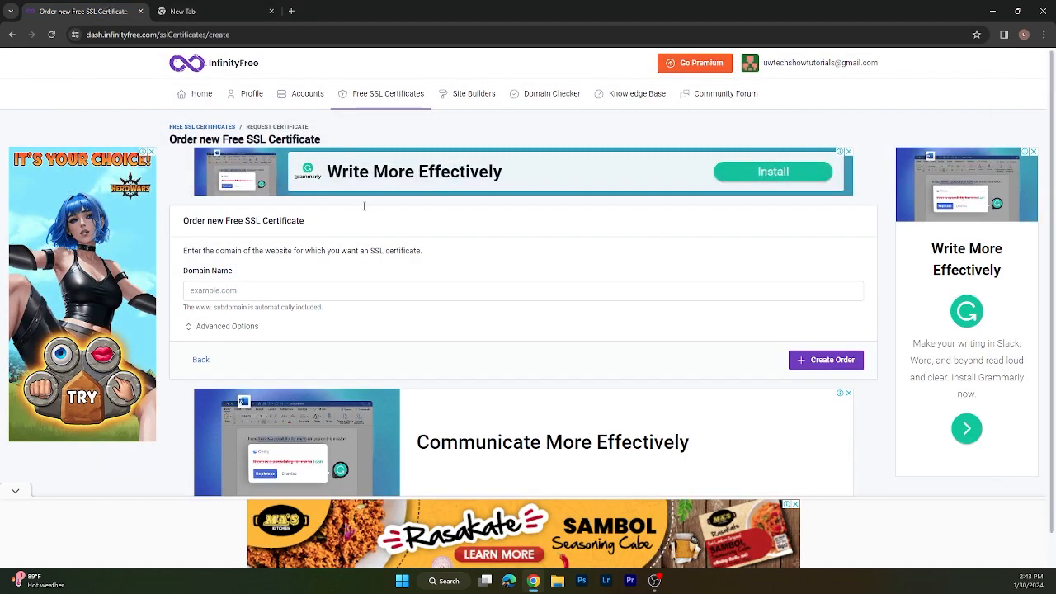
{"action": "left_click", "coordinate": [267, 290]}
{"action": "key", "text": "ctrl+v"}
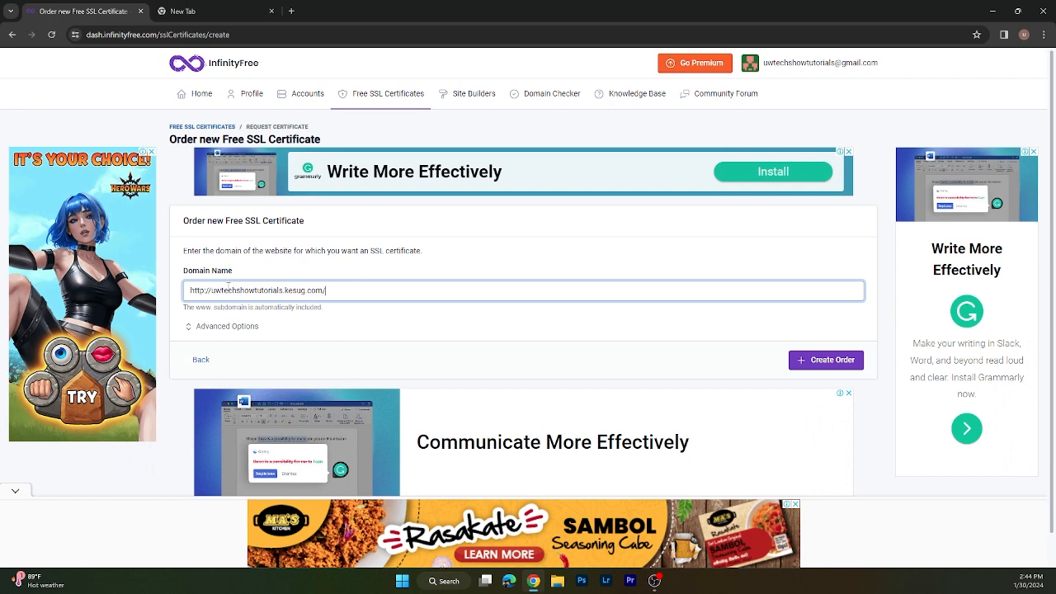
{"action": "left_click_drag", "start_coordinate": [212, 291], "coordinate": [177, 290]}
{"action": "key", "text": "BackSpace"}
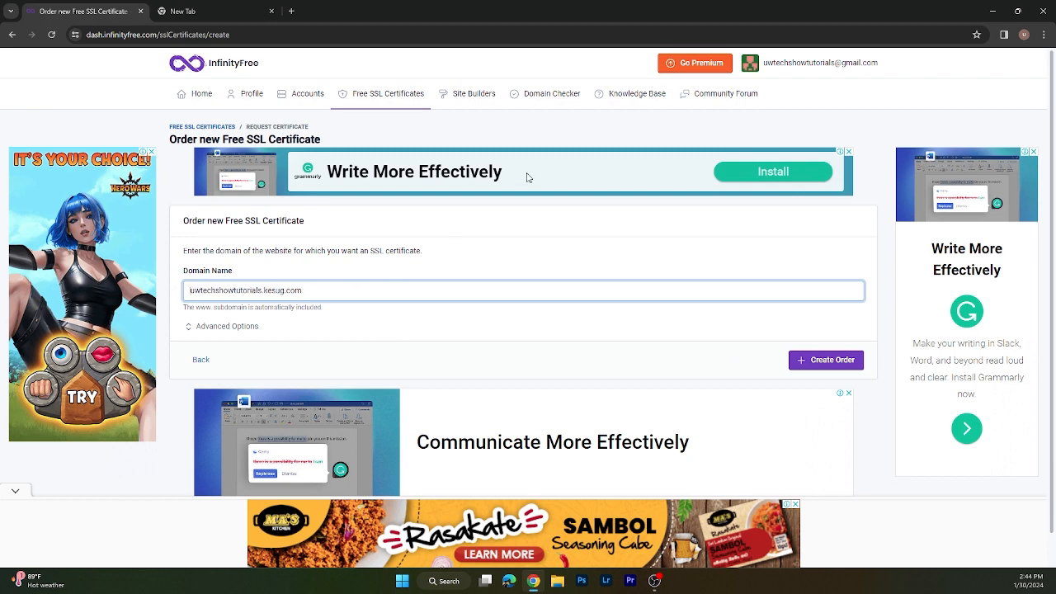
{"action": "type", "text": "www."}
{"action": "left_click", "coordinate": [823, 364]}
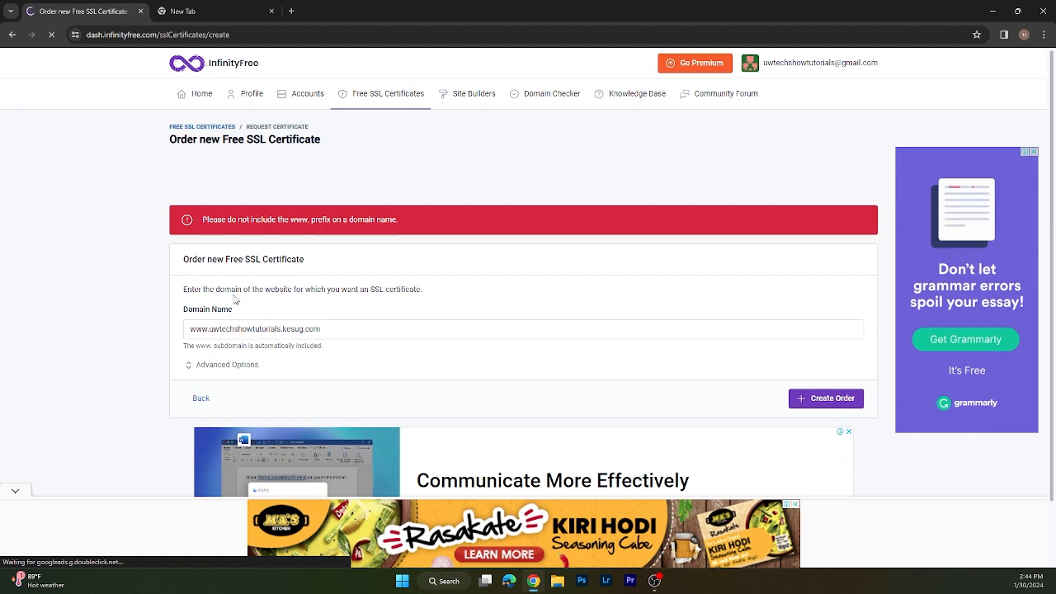
{"action": "left_click", "coordinate": [188, 328]}
{"action": "key", "text": "Delete"}
{"action": "key", "text": "Delete"}
{"action": "key", "text": "Delete"}
{"action": "key", "text": "Delete"}
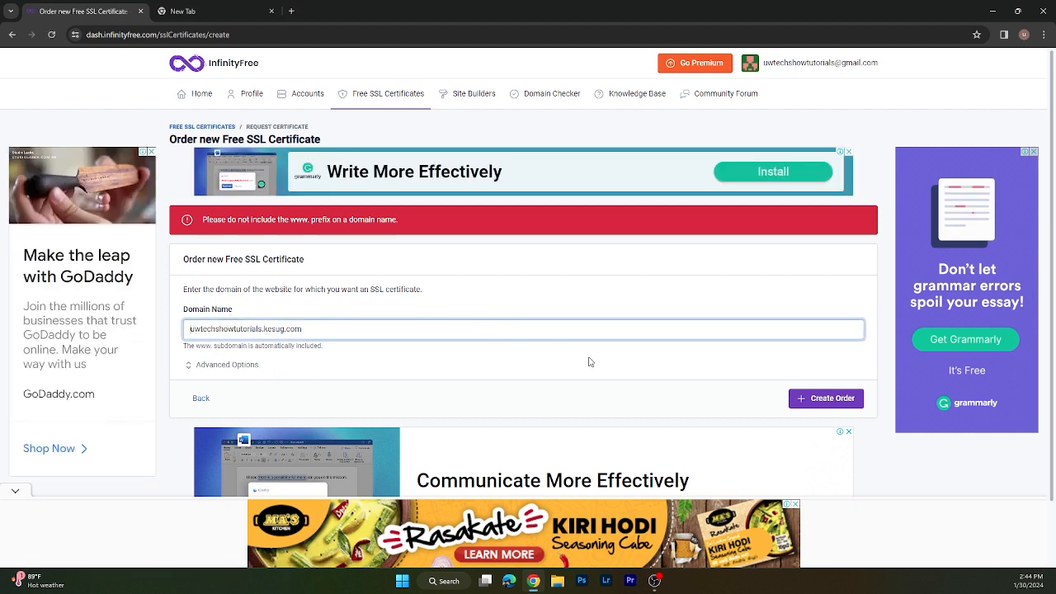
{"action": "left_click", "coordinate": [813, 399]}
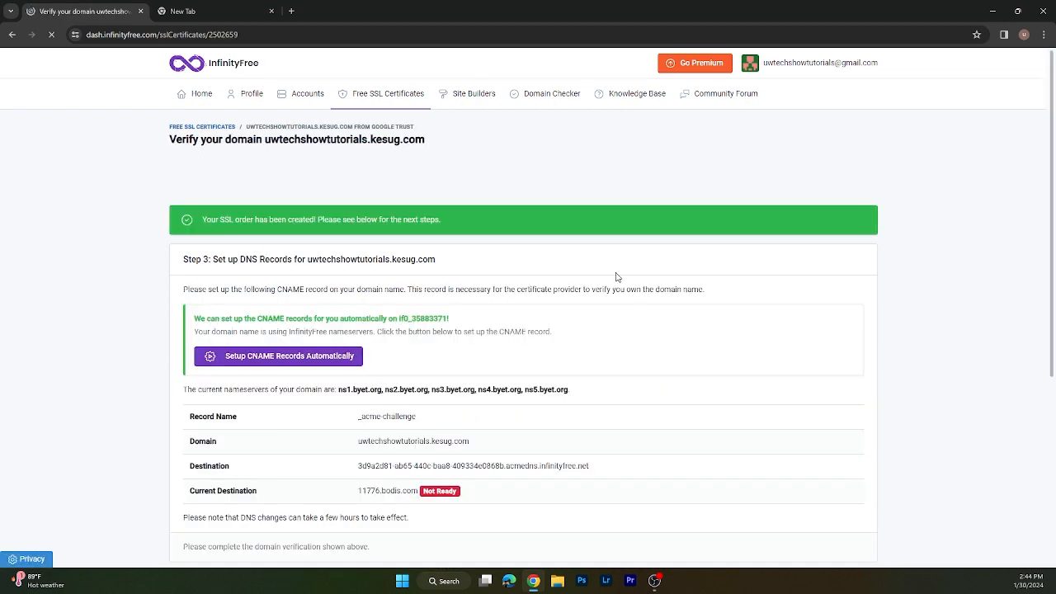
Set up the CNAME records automatically for the domain and read the note about DNS changes.
{"action": "left_click", "coordinate": [252, 360]}
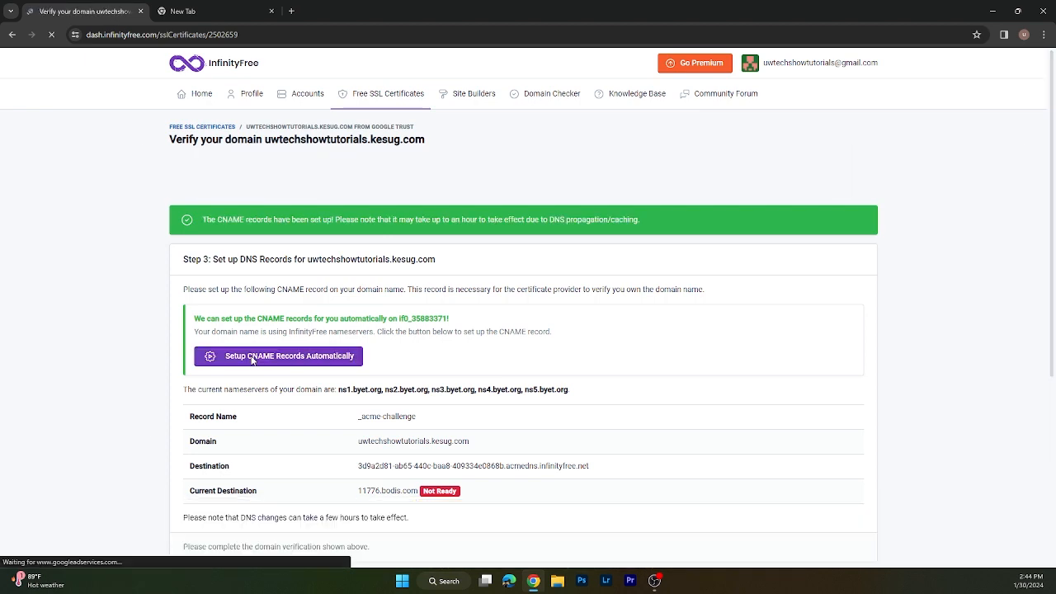
{"action": "scroll", "coordinate": [252, 360], "scroll_direction": "down", "scroll_amount": 1}
{"action": "scroll", "coordinate": [252, 361], "scroll_direction": "down", "scroll_amount": 1}
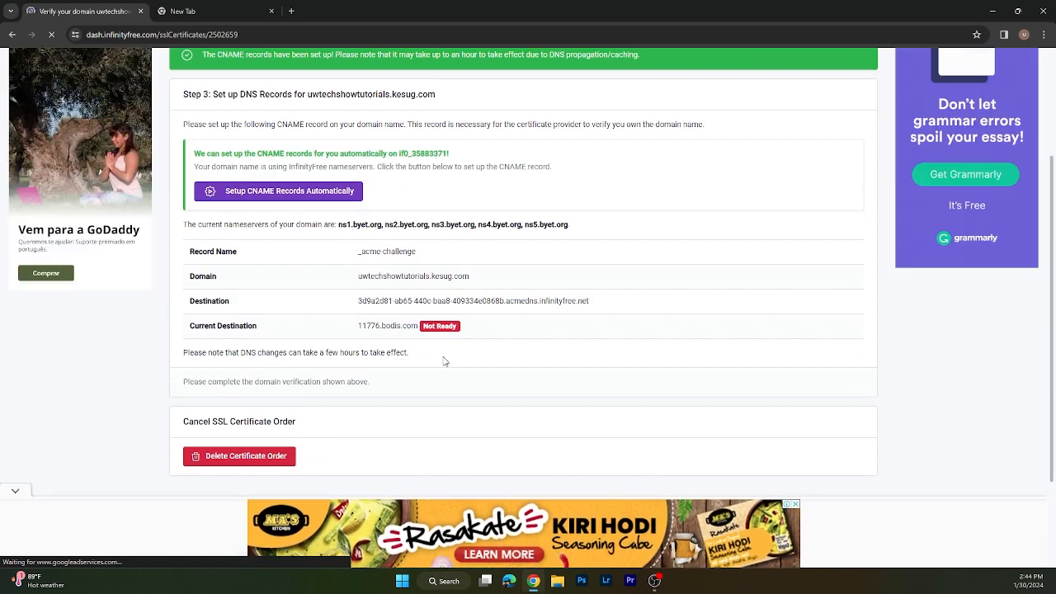
{"action": "left_click_drag", "start_coordinate": [413, 355], "coordinate": [183, 356]}
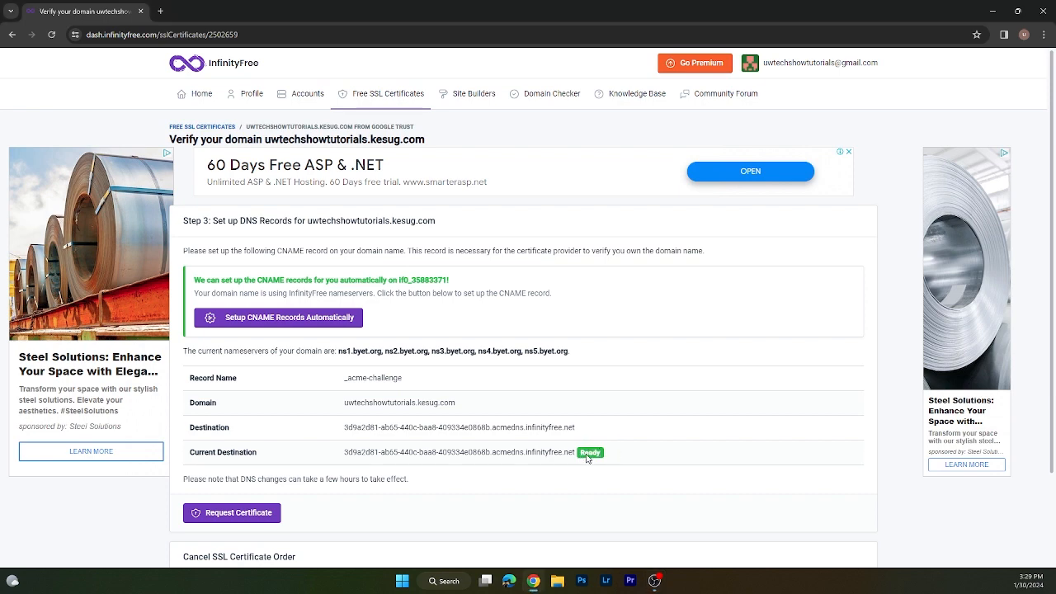
Request the SSL certificate for uwtechshowtutorials.kesug.com and check the progress of the order.
{"action": "scroll", "coordinate": [309, 488], "scroll_direction": "down", "scroll_amount": 2}
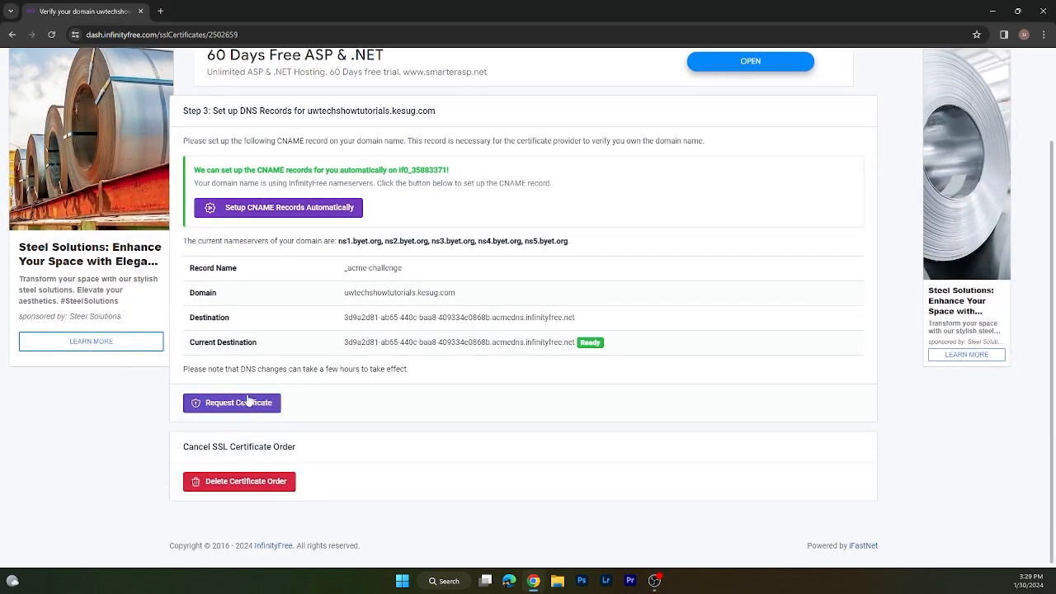
{"action": "left_click", "coordinate": [248, 401]}
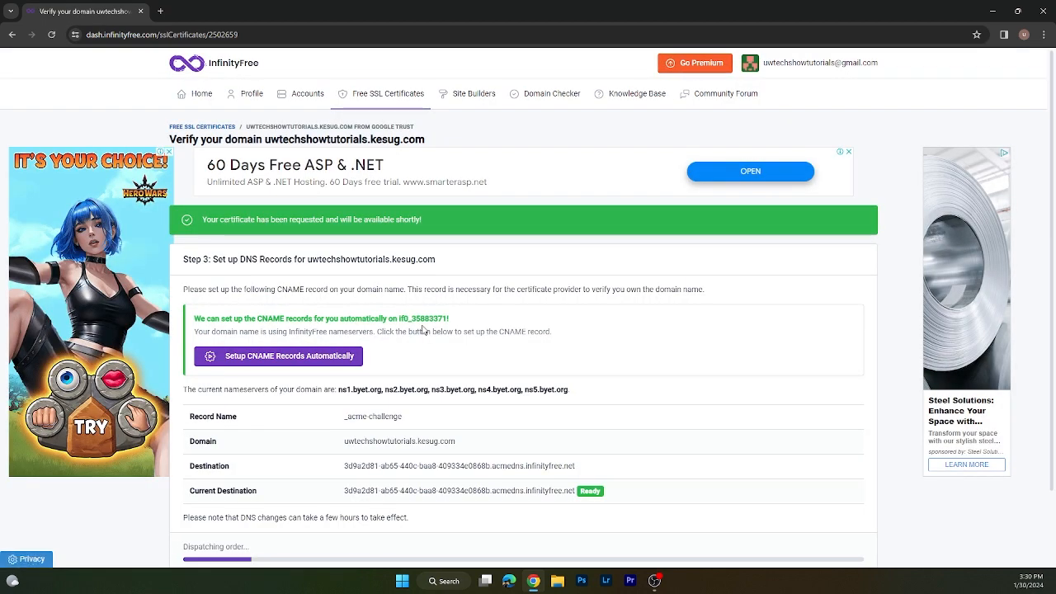
{"action": "scroll", "coordinate": [424, 330], "scroll_direction": "down", "scroll_amount": 2}
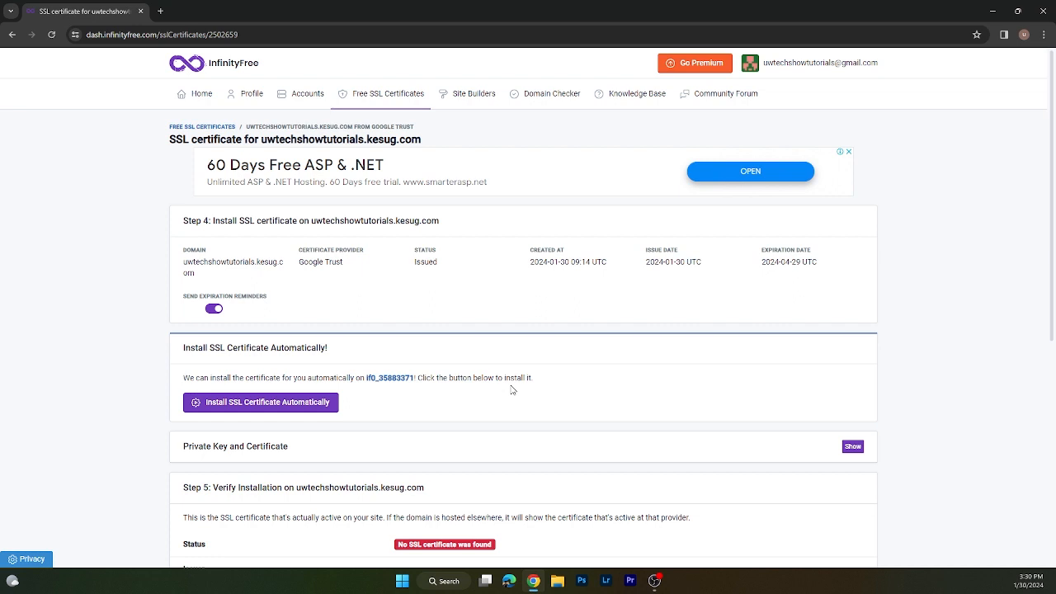
Install the issued SSL certificate automatically on the hosting account and check the installation verification details.
{"action": "left_click", "coordinate": [289, 408]}
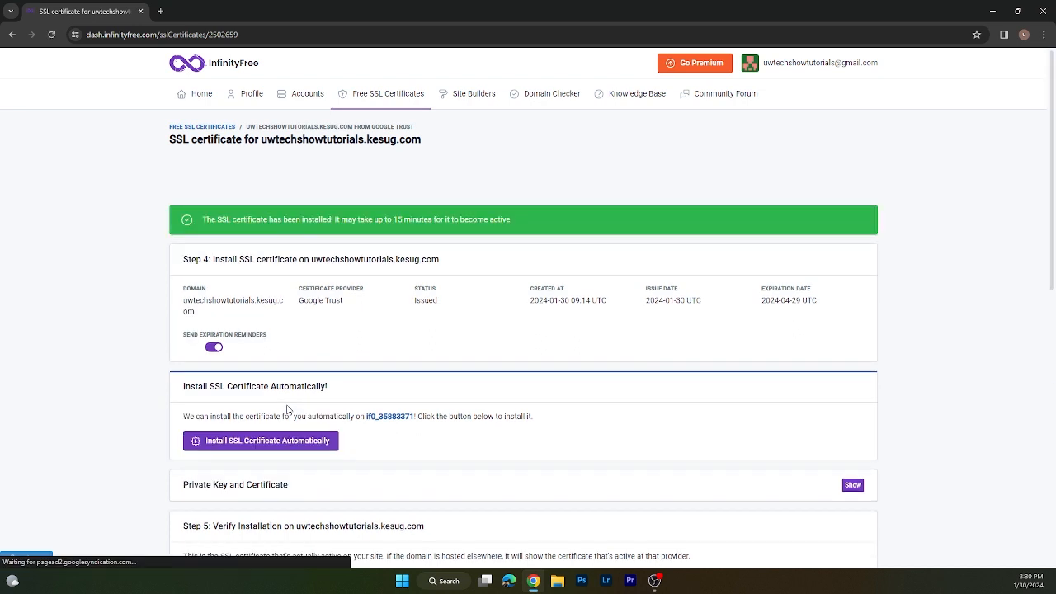
{"action": "scroll", "coordinate": [321, 412], "scroll_direction": "down", "scroll_amount": 1}
{"action": "scroll", "coordinate": [321, 412], "scroll_direction": "down", "scroll_amount": 2}
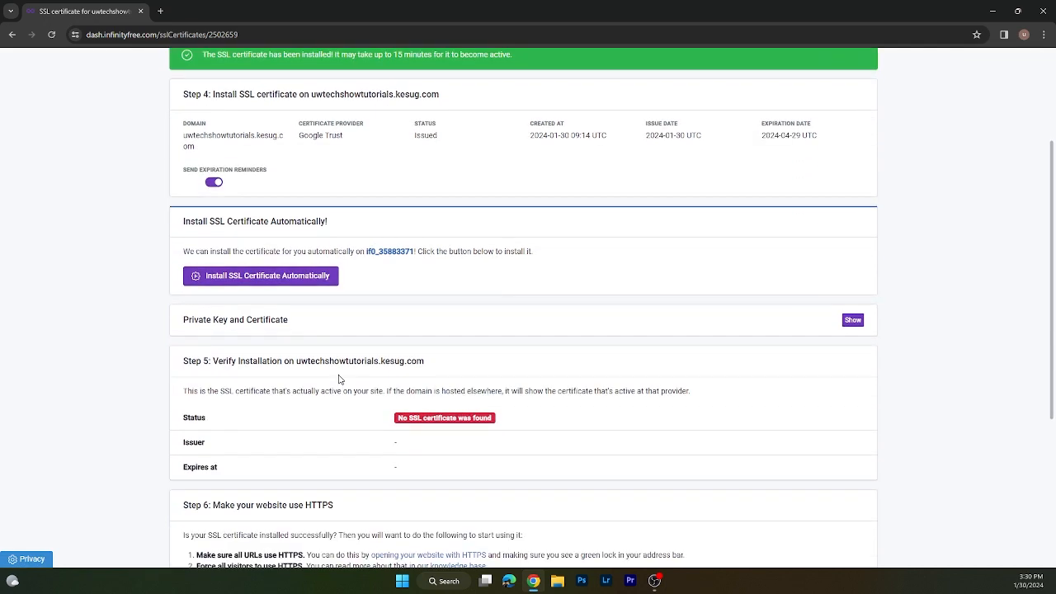
{"action": "scroll", "coordinate": [344, 250], "scroll_direction": "up", "scroll_amount": 3}
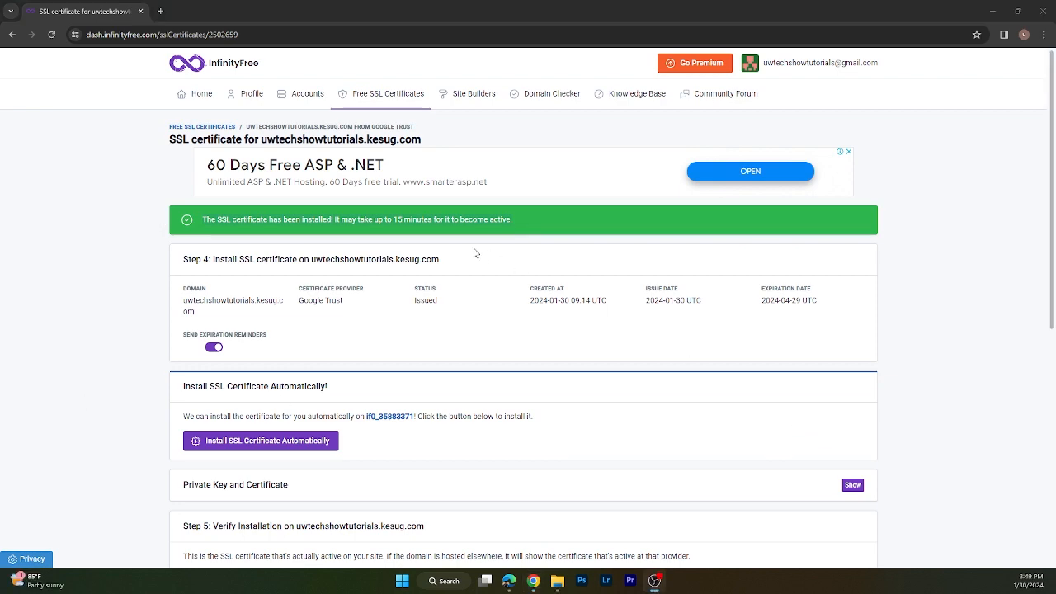
Examine the certificate's installation status, issuer and expiry date, and the instructions for making the website use HTTPS.
{"action": "scroll", "coordinate": [467, 239], "scroll_direction": "down", "scroll_amount": 1}
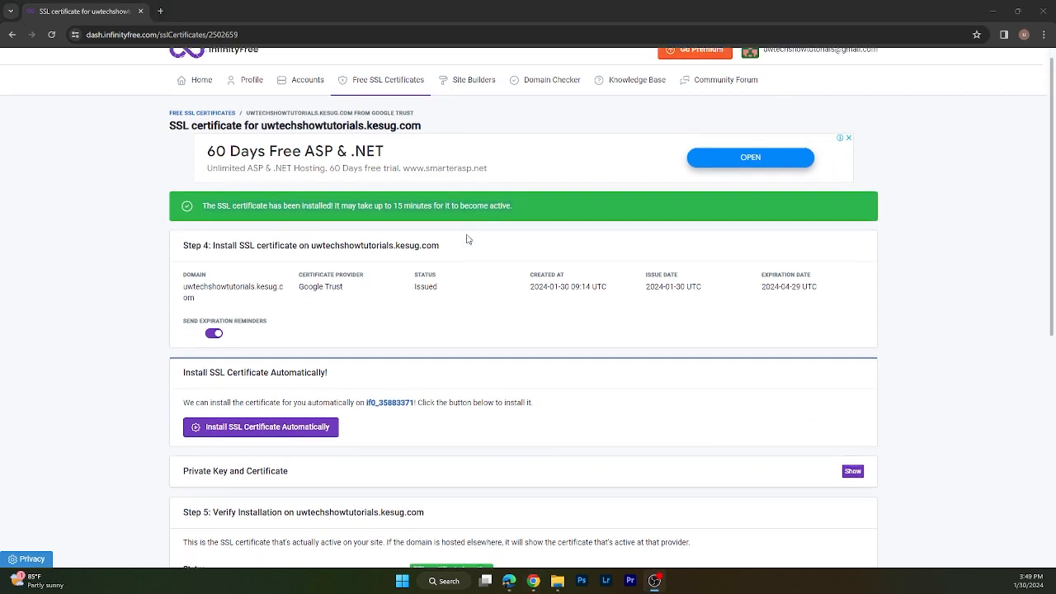
{"action": "scroll", "coordinate": [466, 239], "scroll_direction": "down", "scroll_amount": 3}
{"action": "left_click_drag", "start_coordinate": [501, 365], "coordinate": [511, 388]}
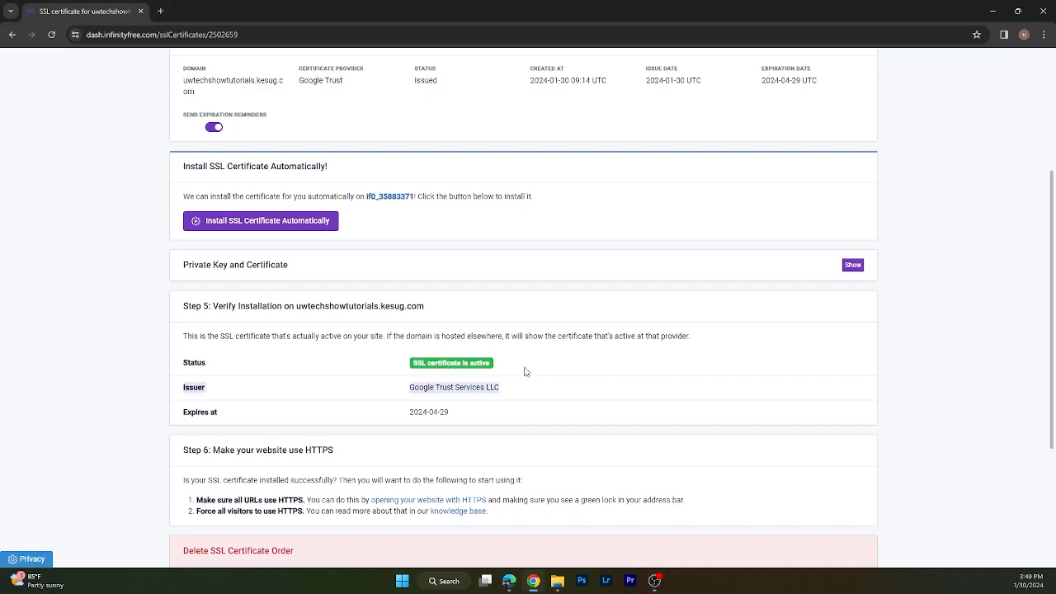
{"action": "scroll", "coordinate": [544, 365], "scroll_direction": "down", "scroll_amount": 3}
{"action": "scroll", "coordinate": [610, 377], "scroll_direction": "up", "scroll_amount": 5}
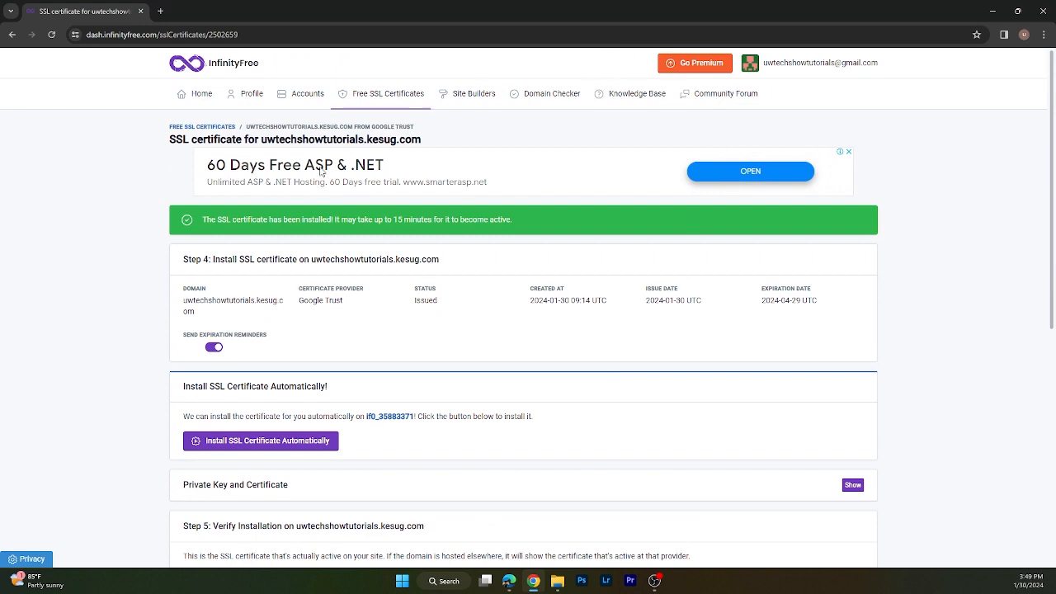
Look over the hosting accounts list and the list of free SSL certificates.
{"action": "left_click", "coordinate": [201, 98]}
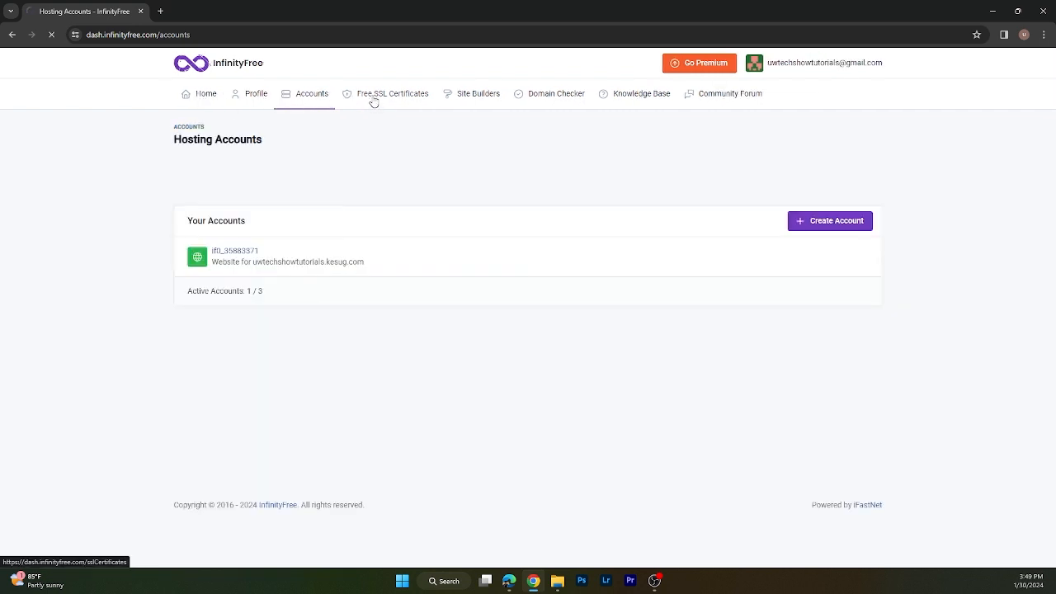
{"action": "left_click", "coordinate": [374, 99]}
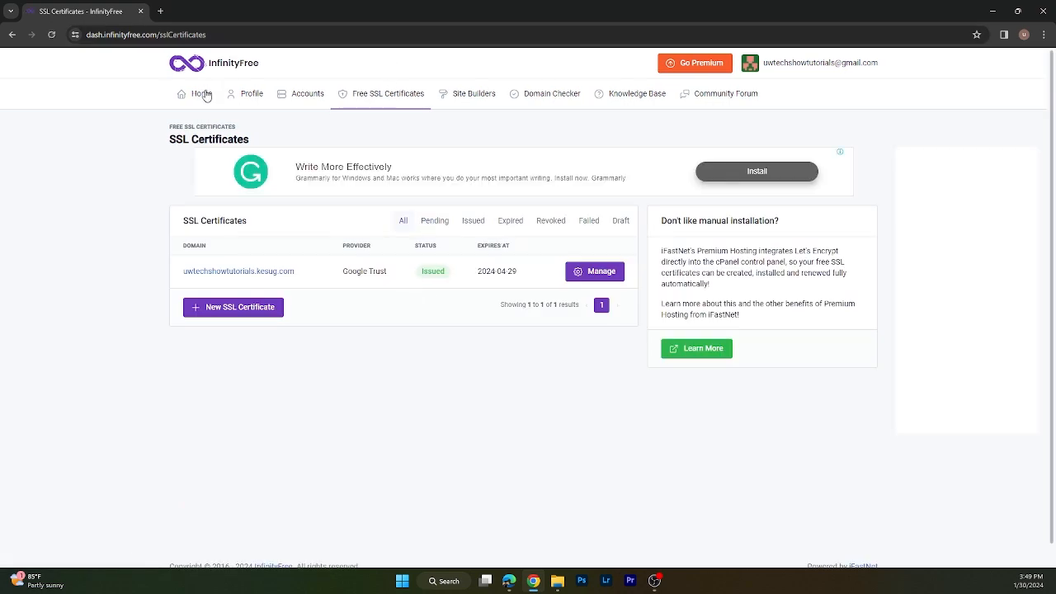
{"action": "key", "text": "alt+Left"}
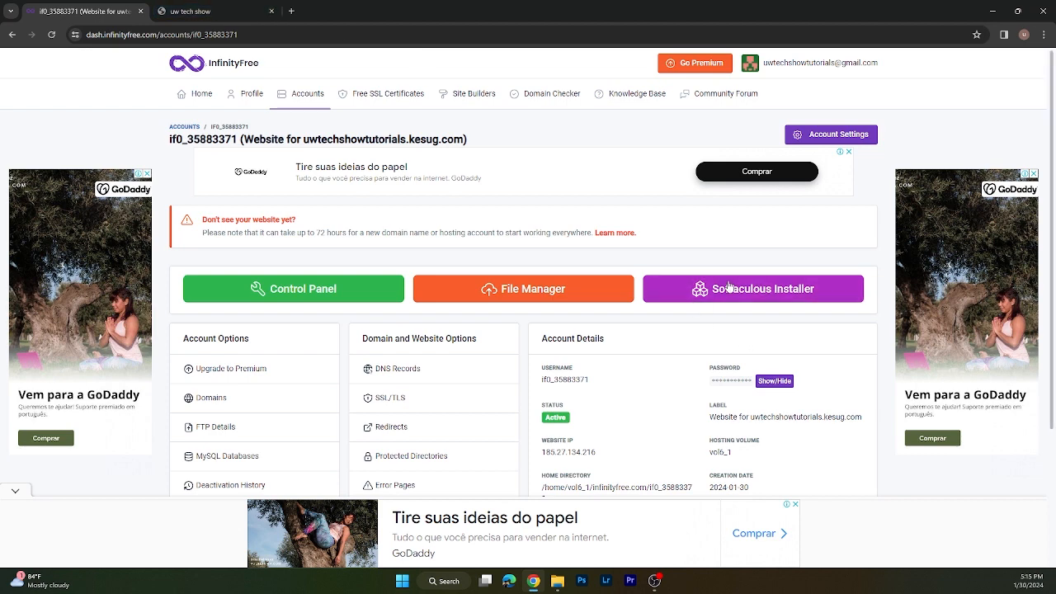
Launch the Softaculous Installer from the hosting account and open the WordPress installation form.
{"action": "left_click", "coordinate": [721, 290]}
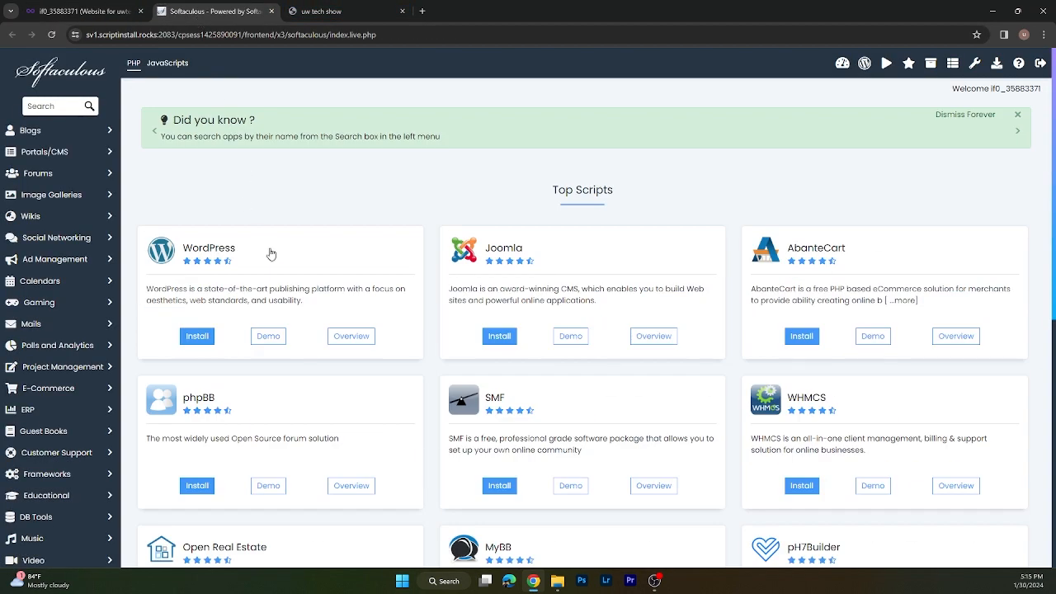
{"action": "left_click", "coordinate": [187, 338]}
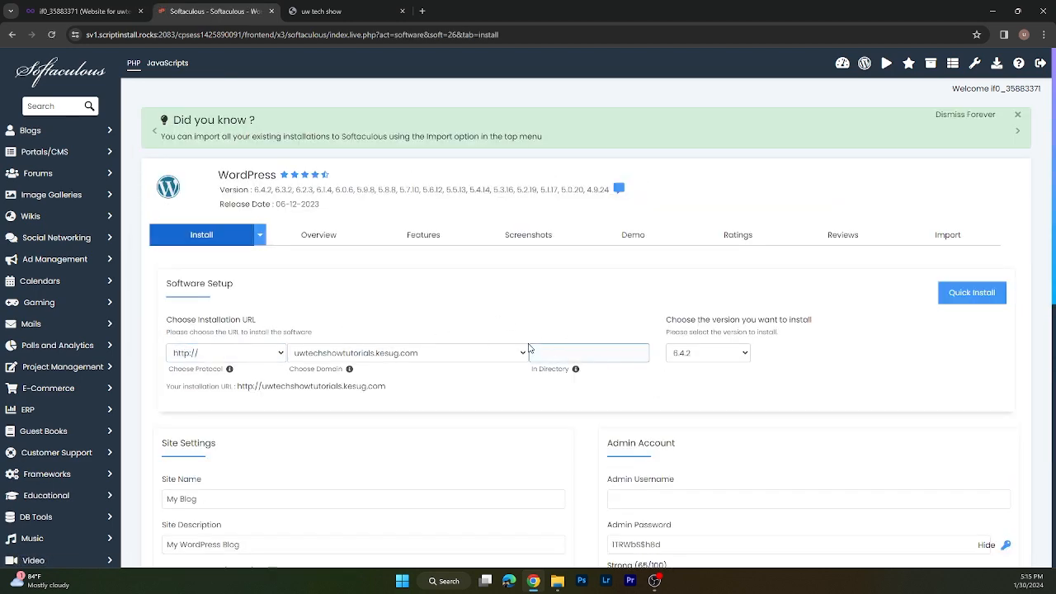
{"action": "scroll", "coordinate": [636, 349], "scroll_direction": "down", "scroll_amount": 2}
Set the WordPress admin username to uwtechshow.
{"action": "left_click", "coordinate": [636, 391]}
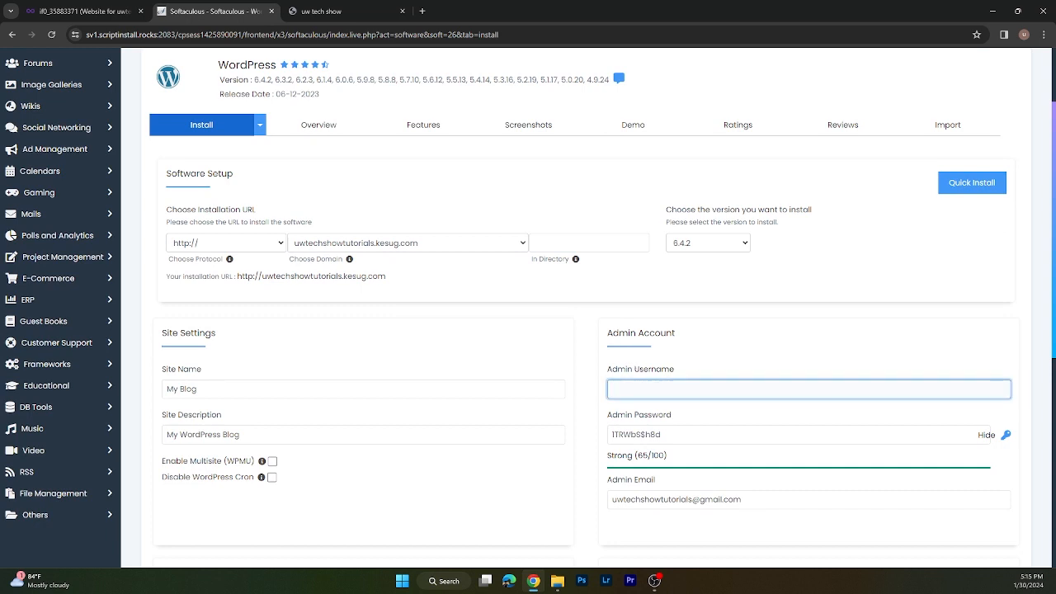
{"action": "key", "text": "alt+Tab"}
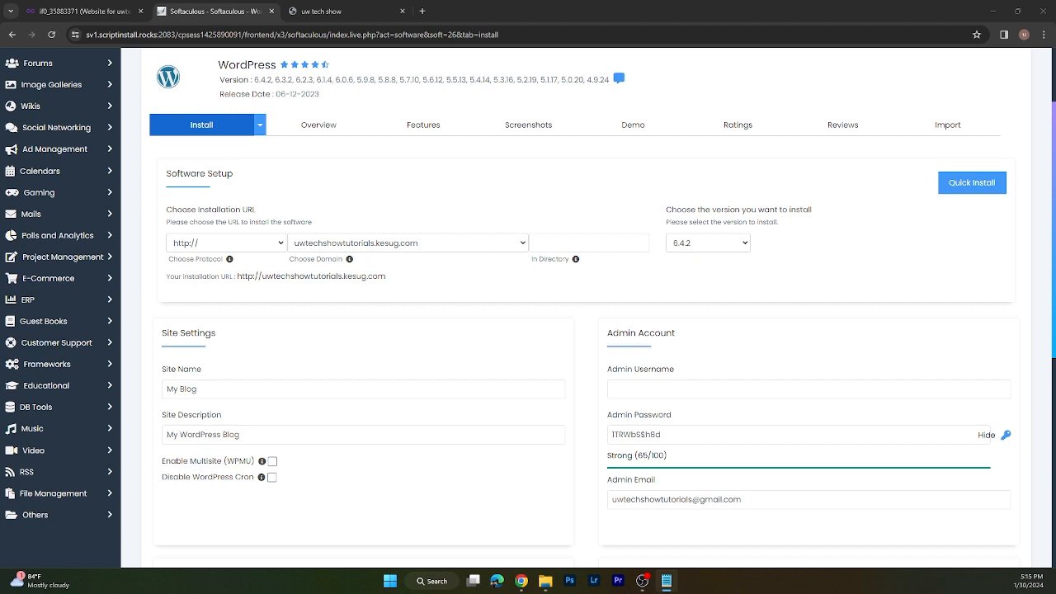
{"action": "left_click", "coordinate": [723, 391]}
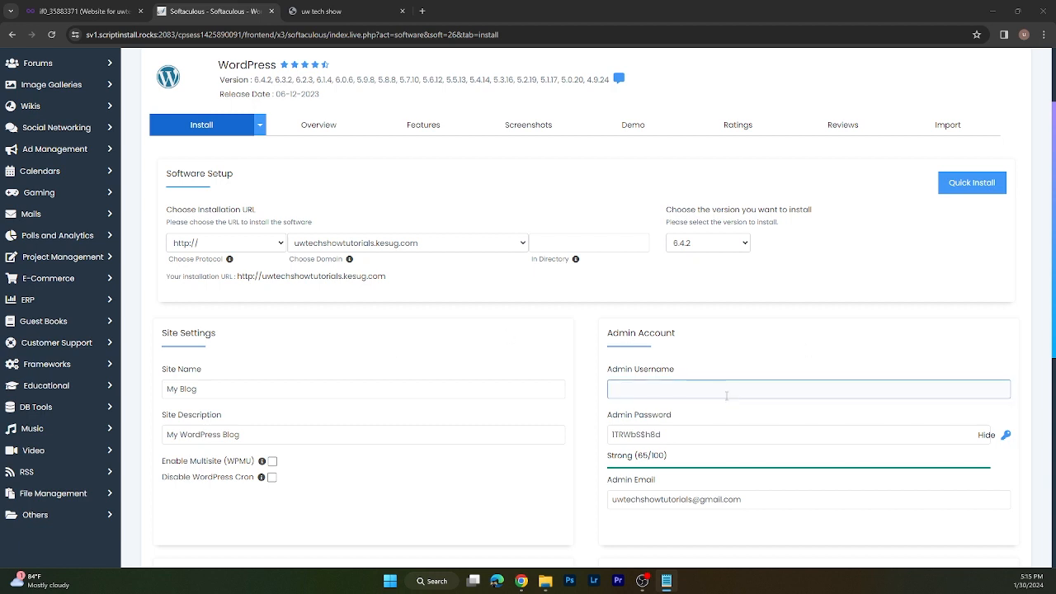
{"action": "type", "text": "uwtechshow"}
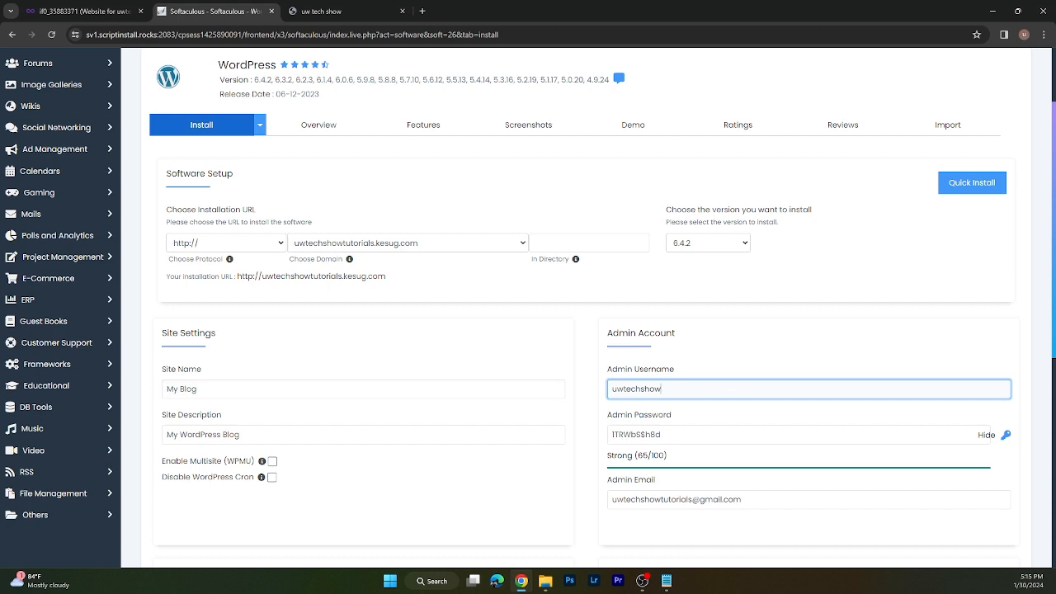
Hide the WordPress admin password and replace it with the password kept in the text editor.
{"action": "key", "text": "alt+Tab"}
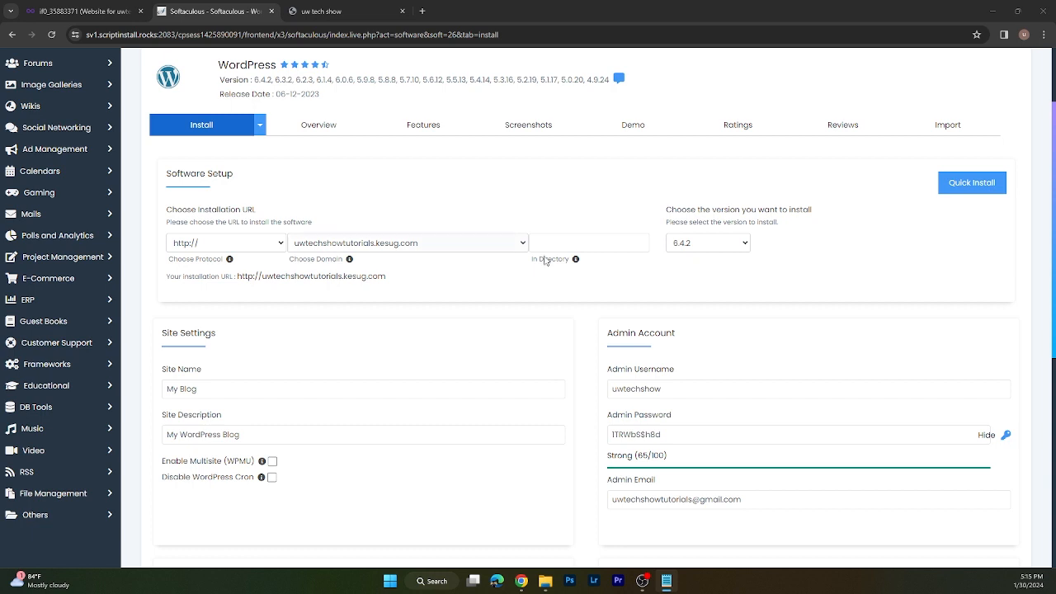
{"action": "left_click", "coordinate": [984, 435]}
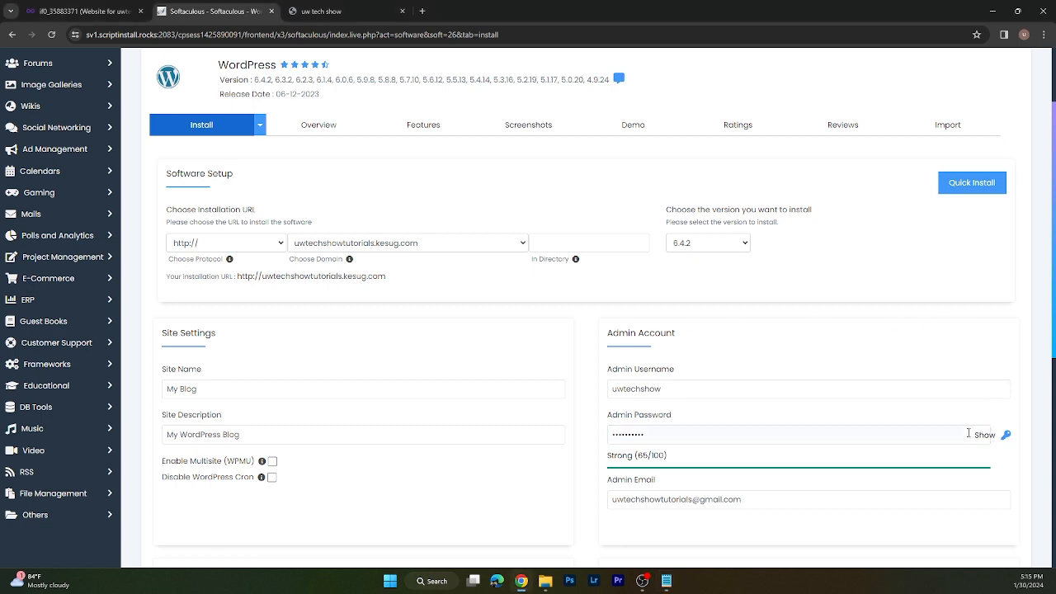
{"action": "double_click", "coordinate": [672, 436]}
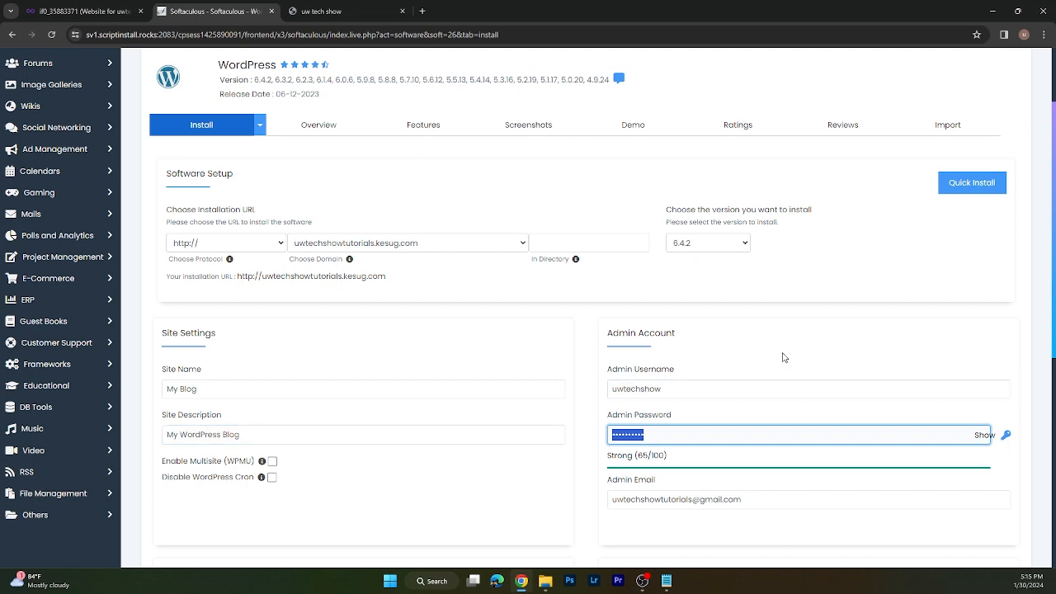
{"action": "key", "text": "ctrl+v"}
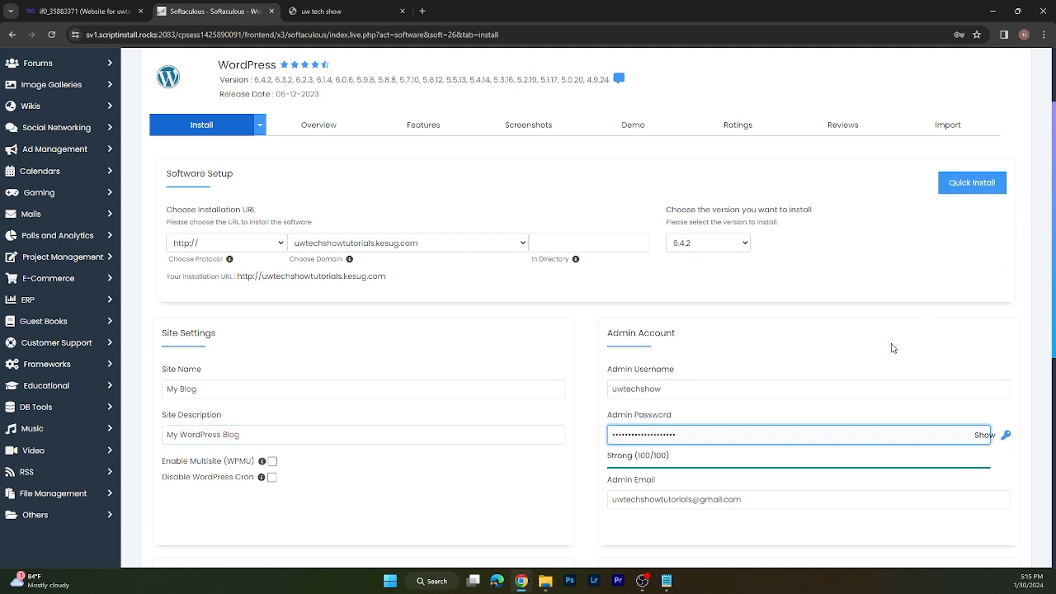
Review the language, plugin and theme options, and start installing WordPress on uwtechshowtutorials.kesug.com.
{"action": "scroll", "coordinate": [818, 379], "scroll_direction": "down", "scroll_amount": 2}
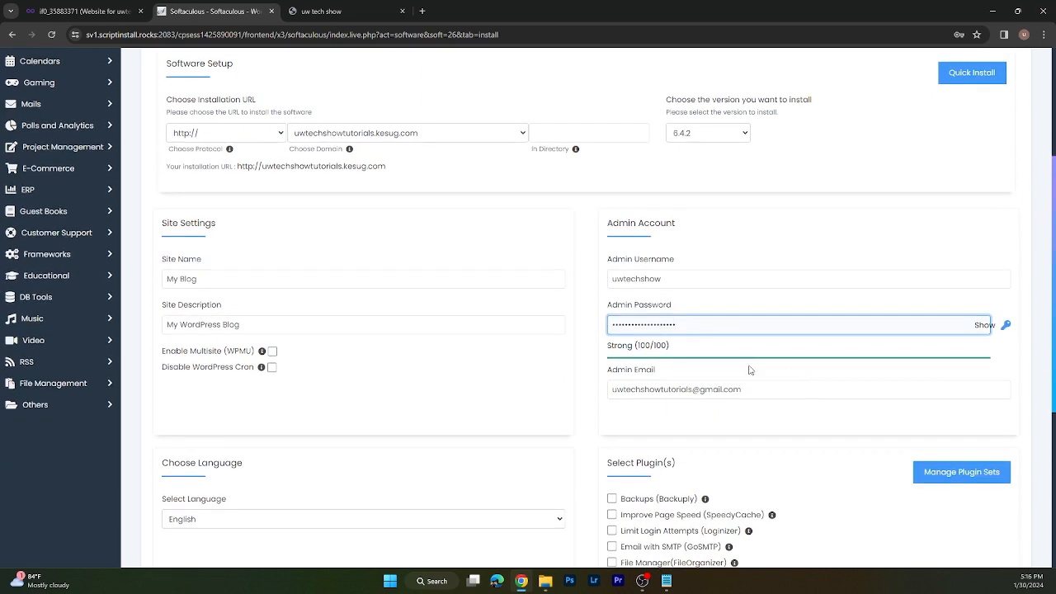
{"action": "scroll", "coordinate": [773, 440], "scroll_direction": "down", "scroll_amount": 3}
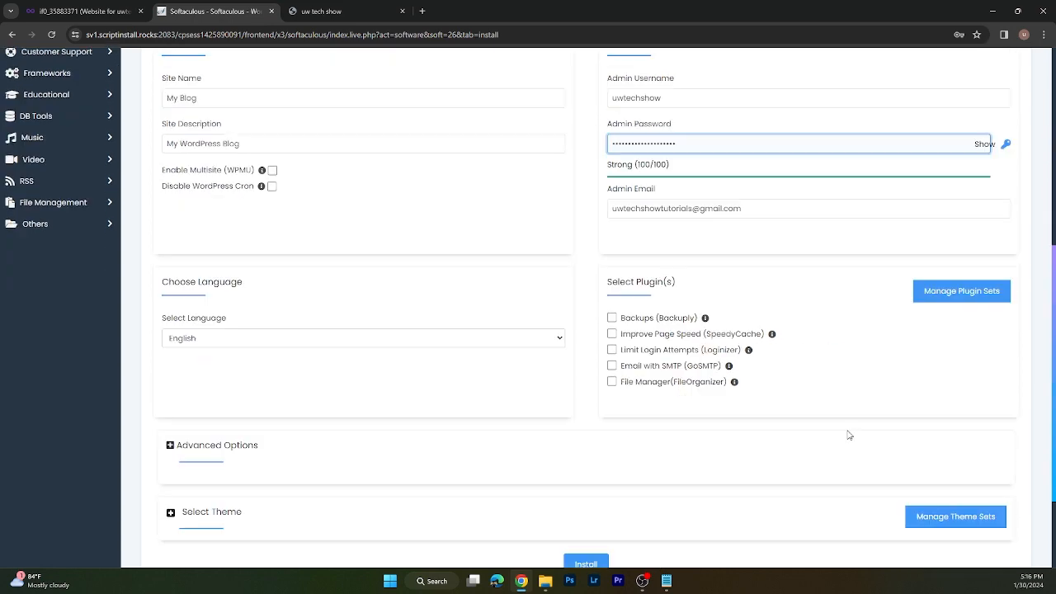
{"action": "scroll", "coordinate": [850, 435], "scroll_direction": "down", "scroll_amount": 1}
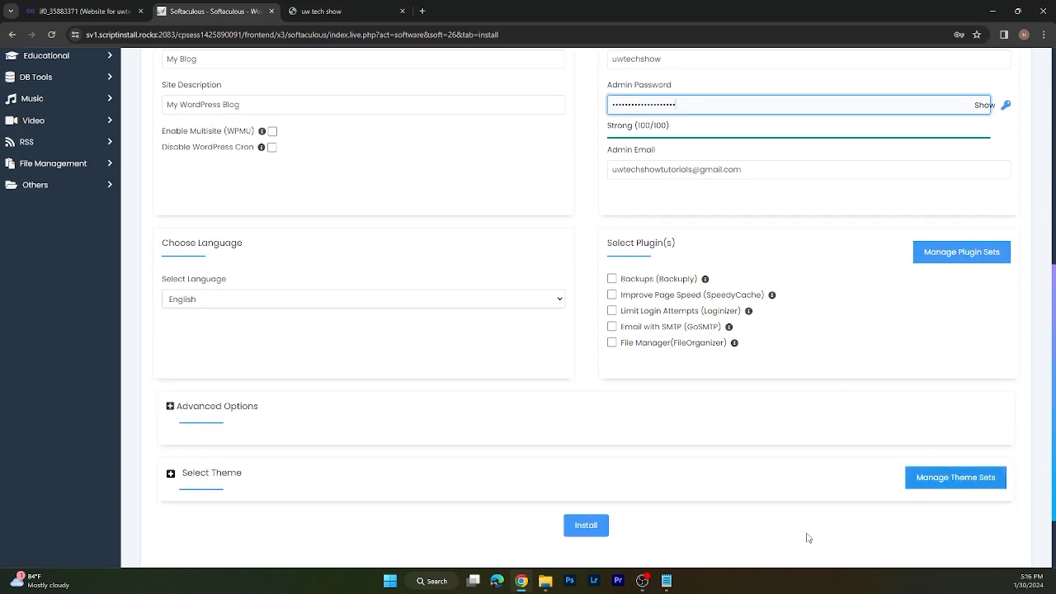
{"action": "left_click", "coordinate": [592, 530]}
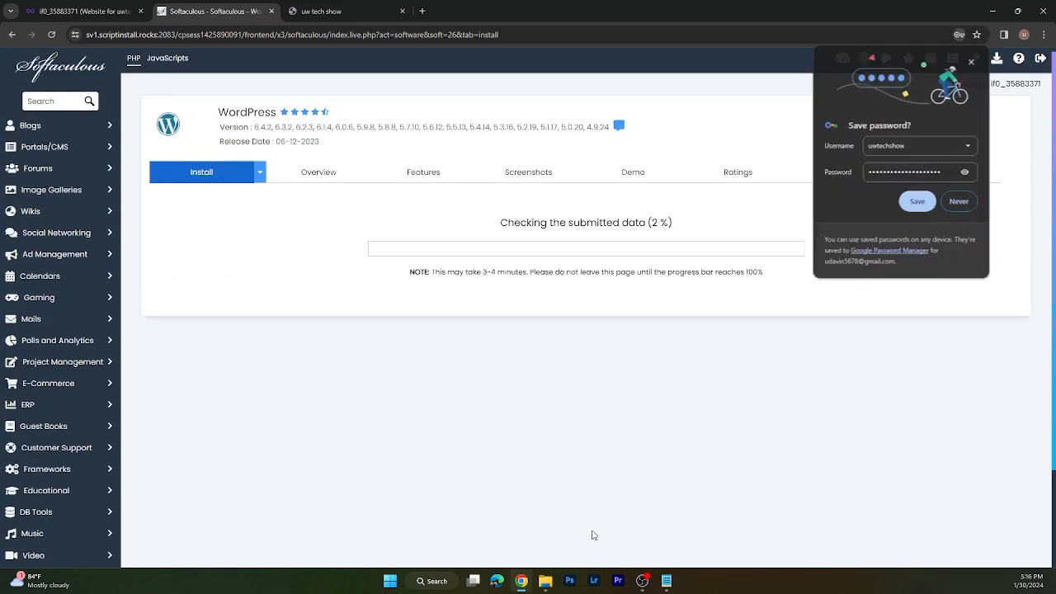
Decline saving the password and, once WordPress is installed, open the new site's home page in a separate tab and look through it.
{"action": "left_click", "coordinate": [958, 201]}
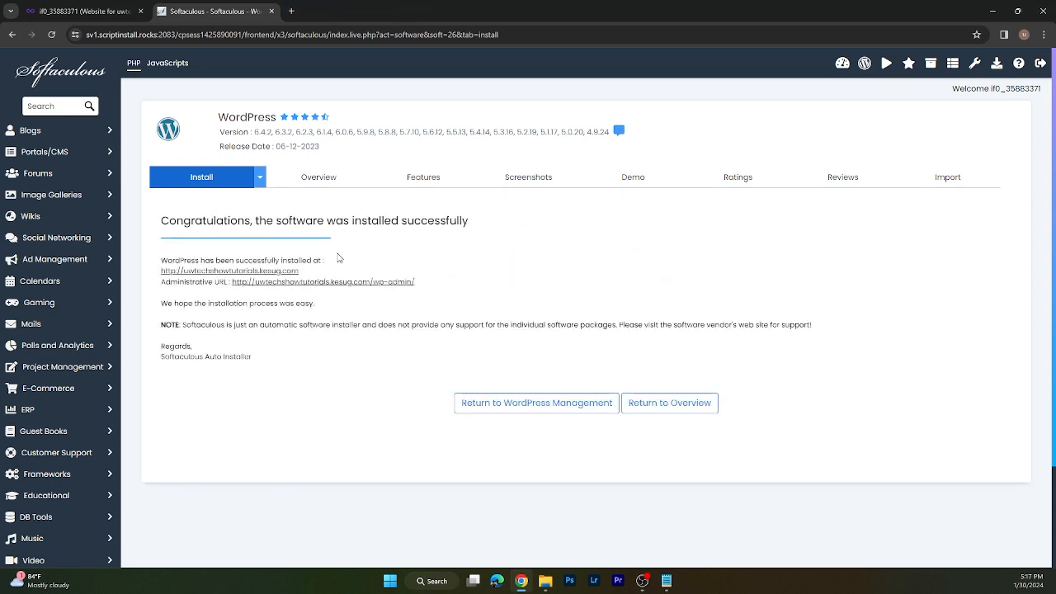
{"action": "right_click", "coordinate": [269, 271]}
{"action": "left_click", "coordinate": [304, 284]}
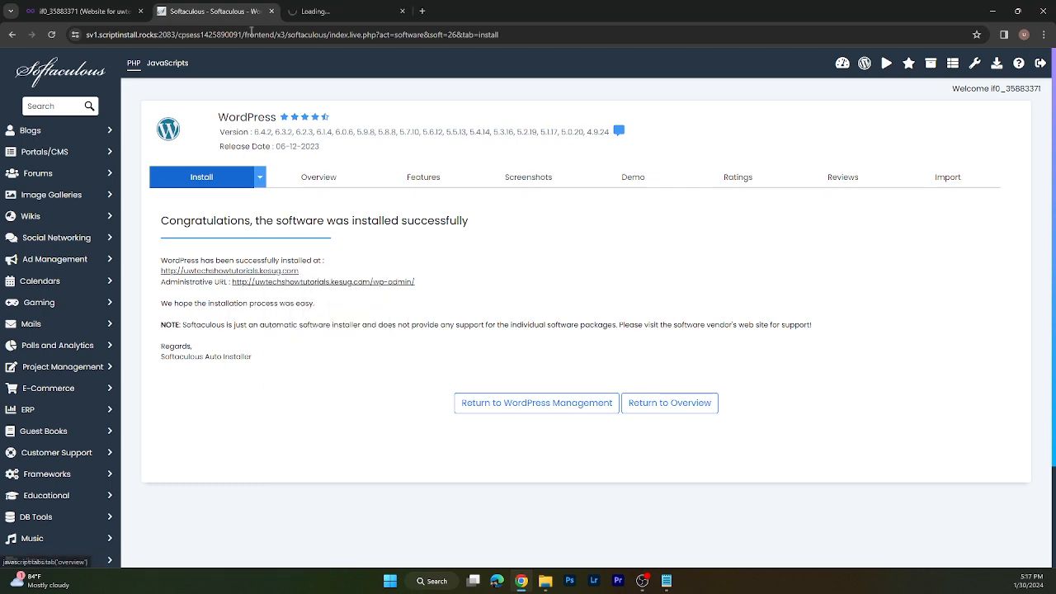
{"action": "left_click", "coordinate": [318, 10]}
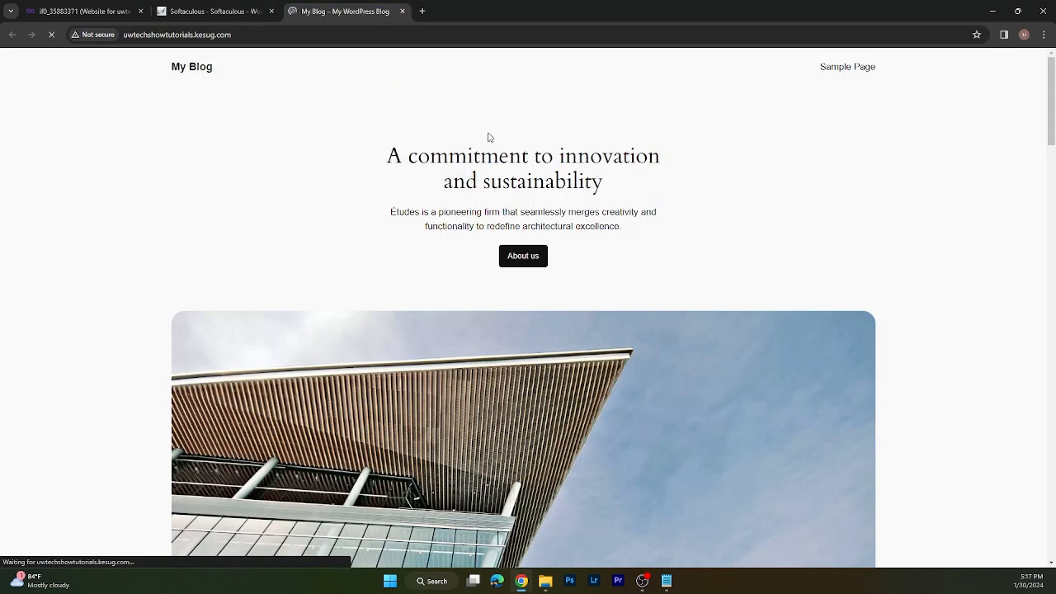
{"action": "scroll", "coordinate": [488, 137], "scroll_direction": "down", "scroll_amount": 5}
{"action": "scroll", "coordinate": [498, 165], "scroll_direction": "down", "scroll_amount": 20}
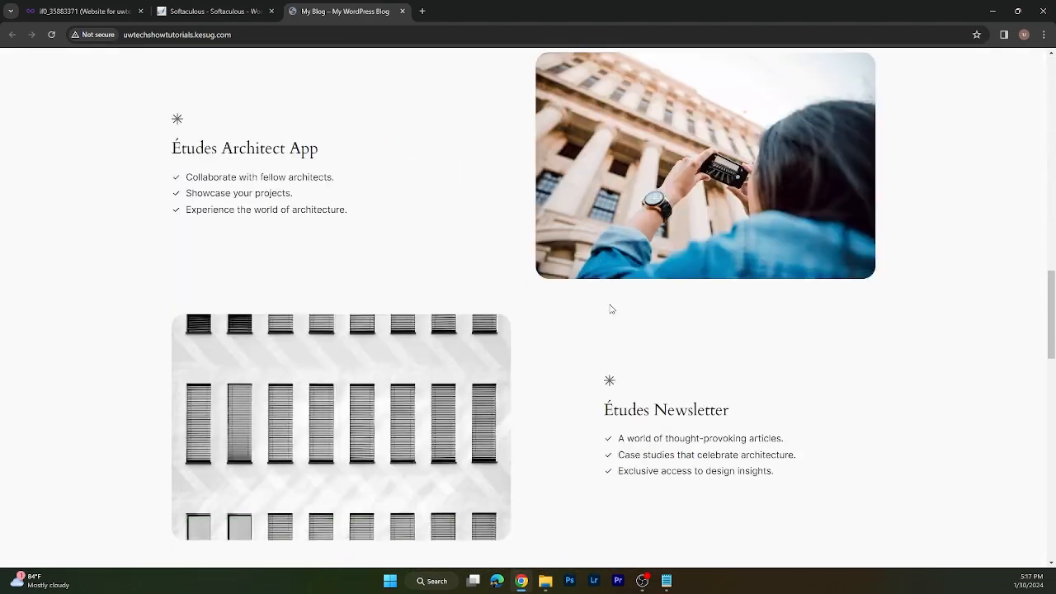
{"action": "scroll", "coordinate": [579, 328], "scroll_direction": "up", "scroll_amount": 20}
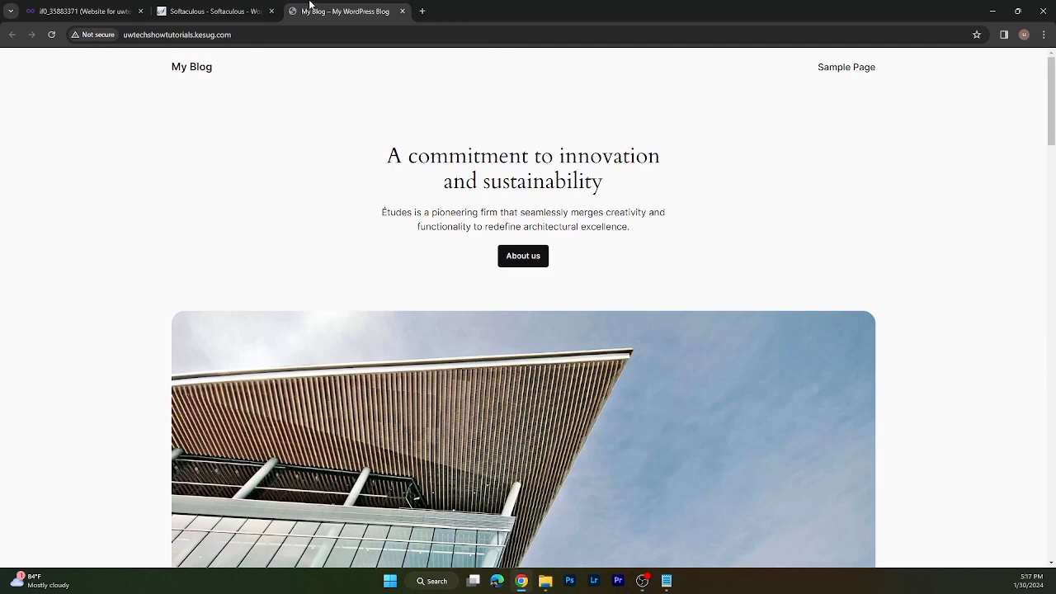
Open the site's WordPress admin dashboard from the administrative URL in a separate tab, and check its connection security and dashboard contents.
{"action": "left_click", "coordinate": [232, 10]}
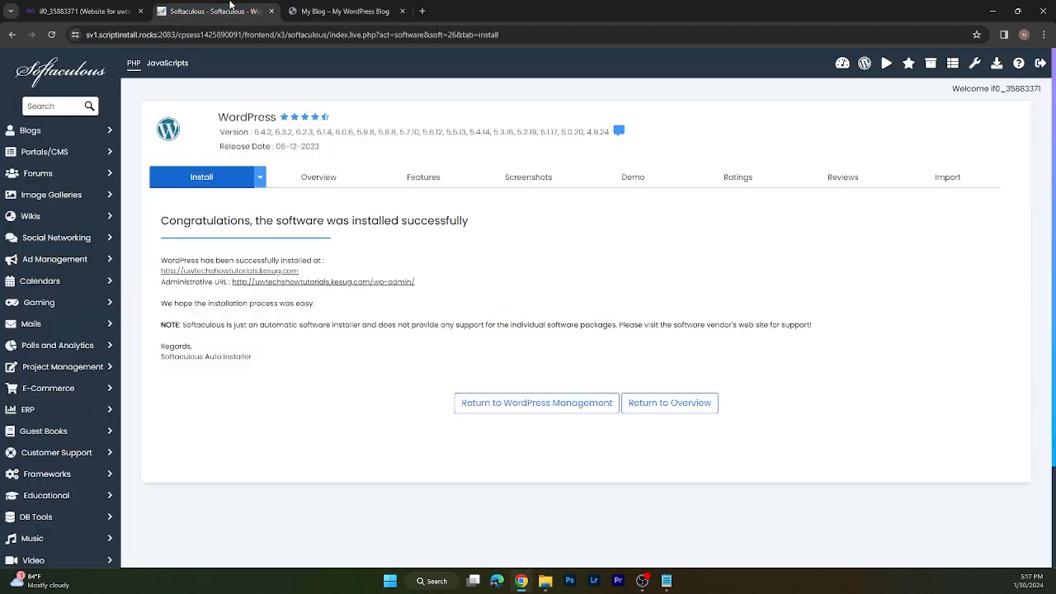
{"action": "right_click", "coordinate": [276, 285]}
{"action": "left_click", "coordinate": [302, 292]}
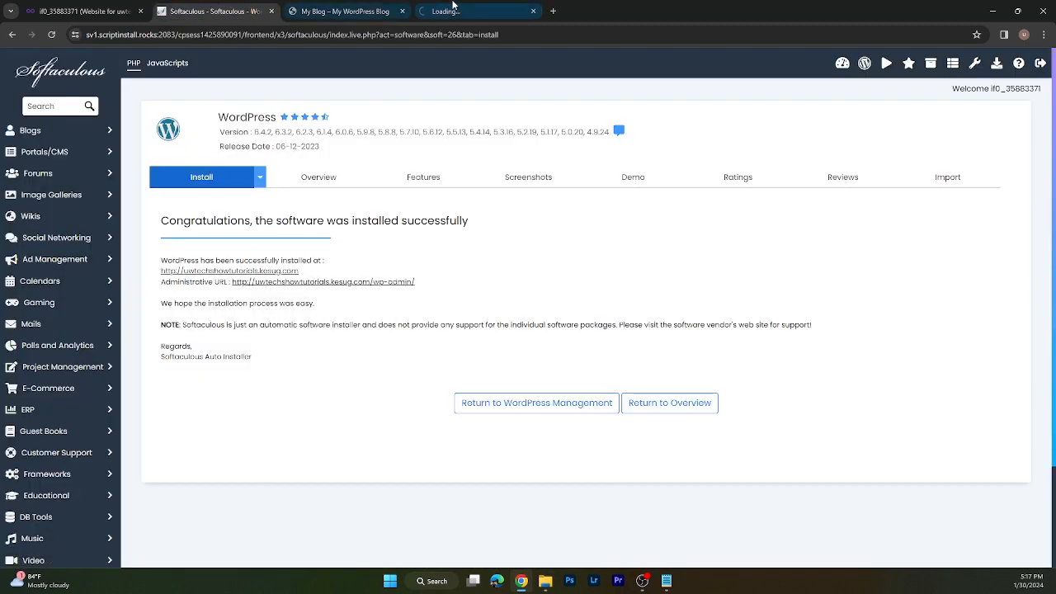
{"action": "left_click", "coordinate": [452, 10]}
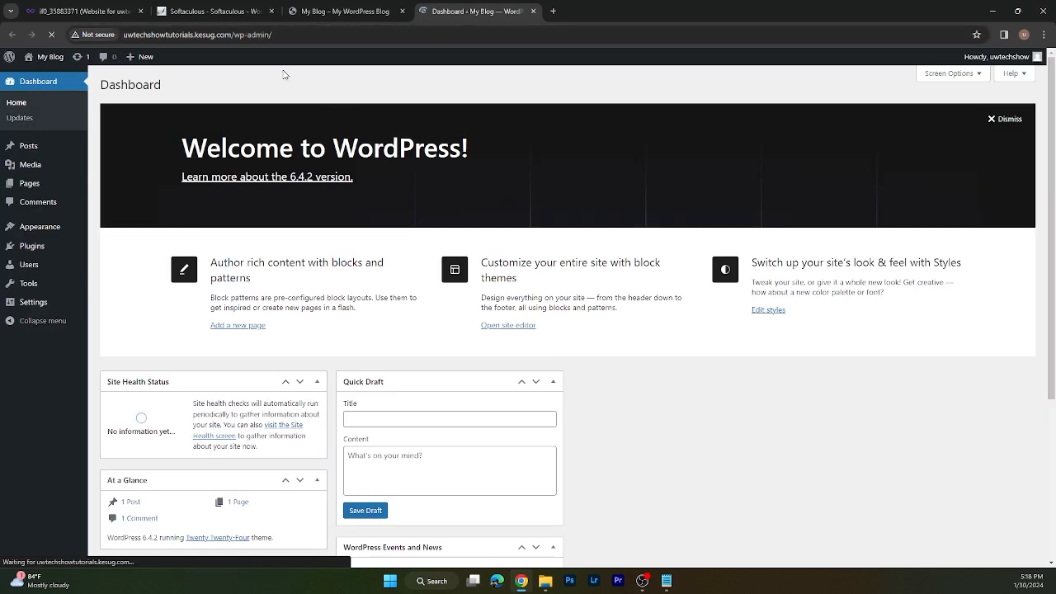
{"action": "left_click", "coordinate": [95, 34]}
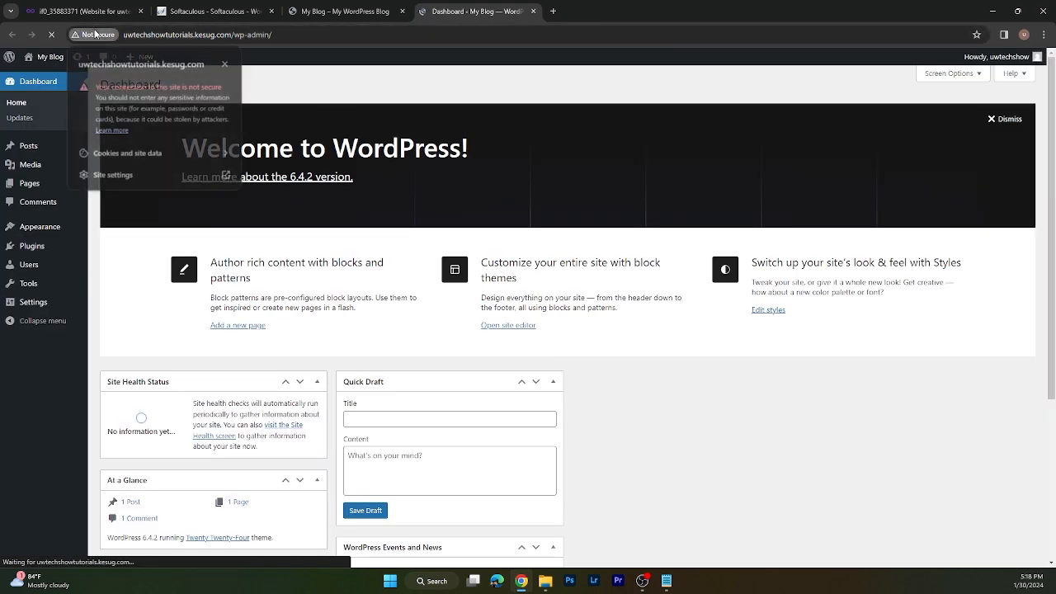
{"action": "left_click", "coordinate": [225, 64]}
{"action": "scroll", "coordinate": [356, 323], "scroll_direction": "down", "scroll_amount": 3}
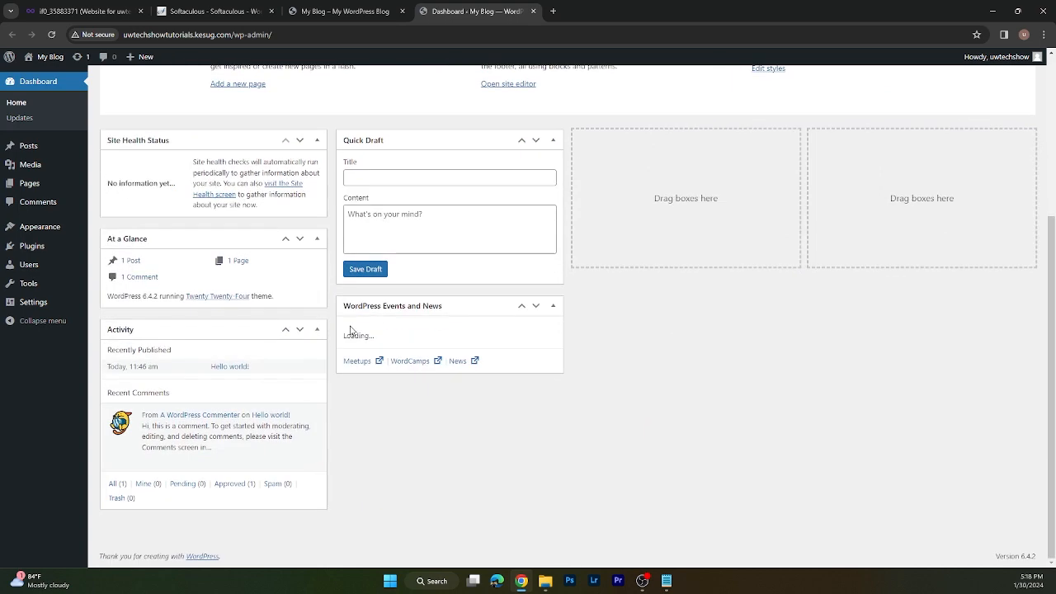
{"action": "scroll", "coordinate": [427, 363], "scroll_direction": "up", "scroll_amount": 2}
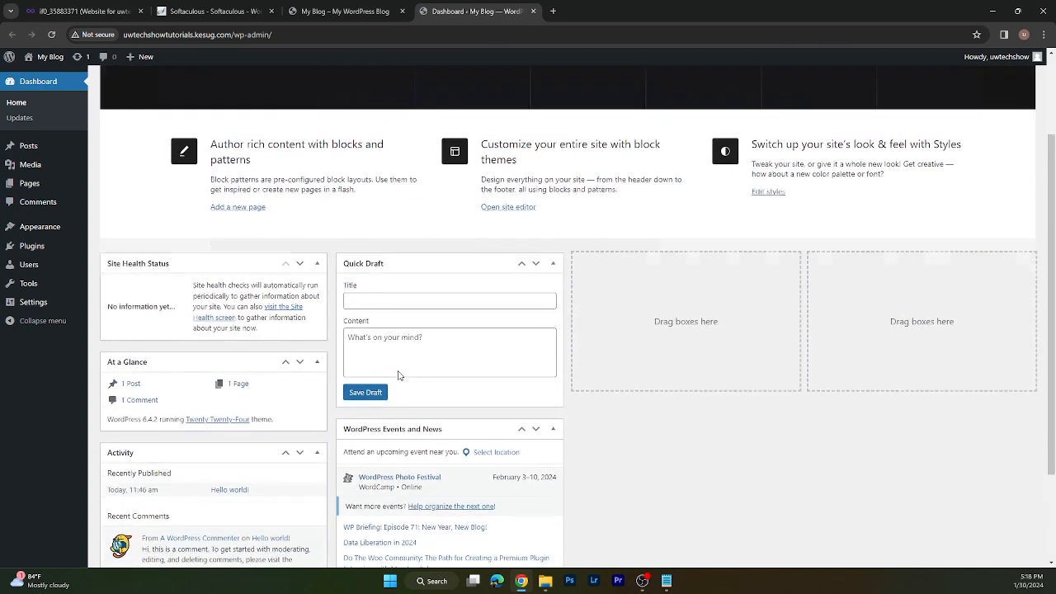
{"action": "left_click", "coordinate": [23, 306]}
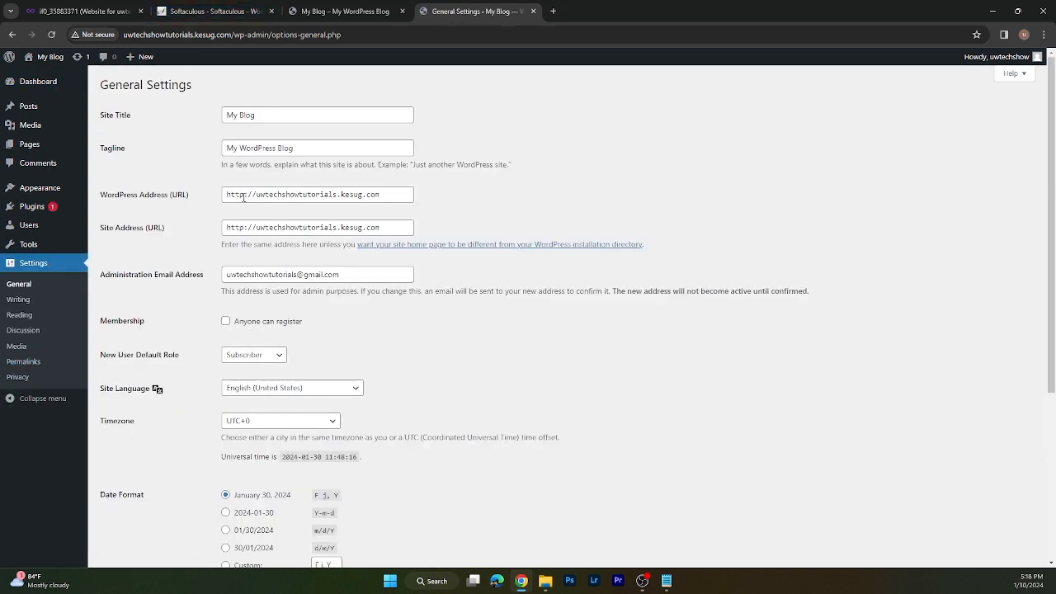
{"action": "left_click", "coordinate": [245, 196]}
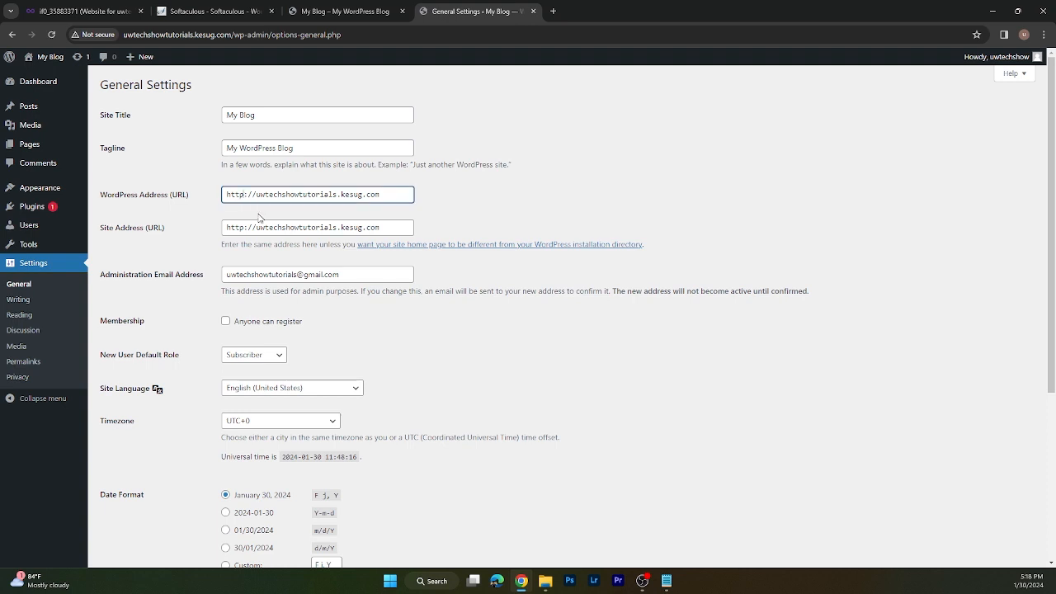
{"action": "type", "text": "s"}
{"action": "left_click", "coordinate": [244, 225]}
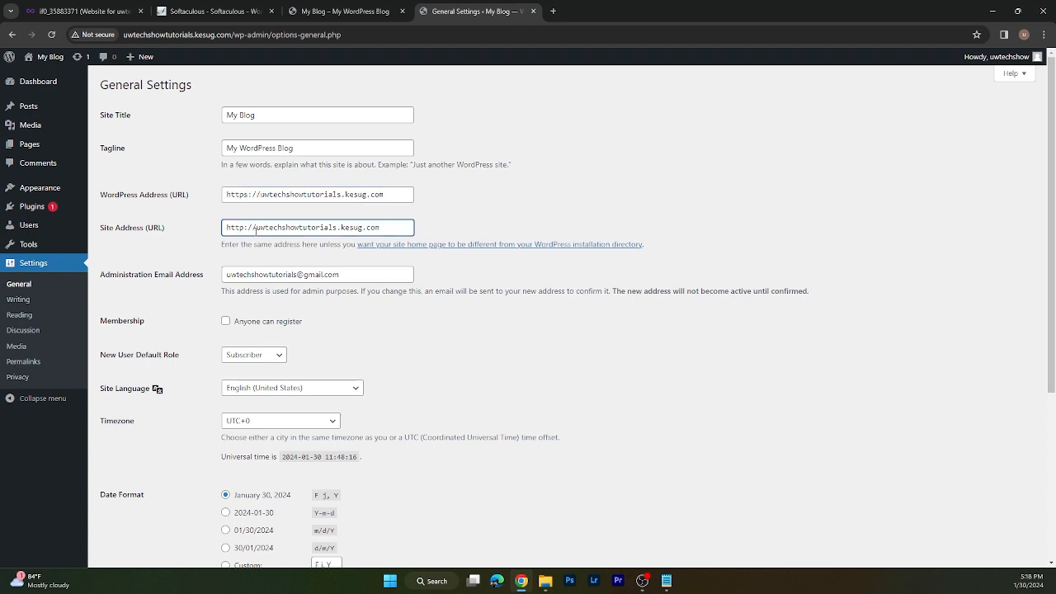
{"action": "type", "text": "s"}
{"action": "scroll", "coordinate": [352, 322], "scroll_direction": "down", "scroll_amount": 3}
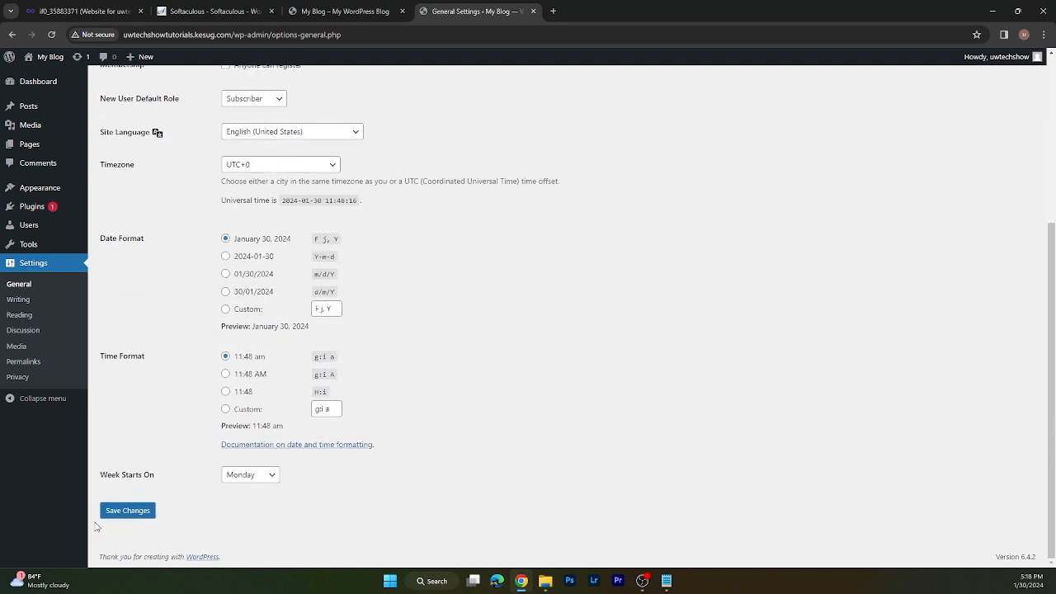
{"action": "left_click", "coordinate": [128, 511]}
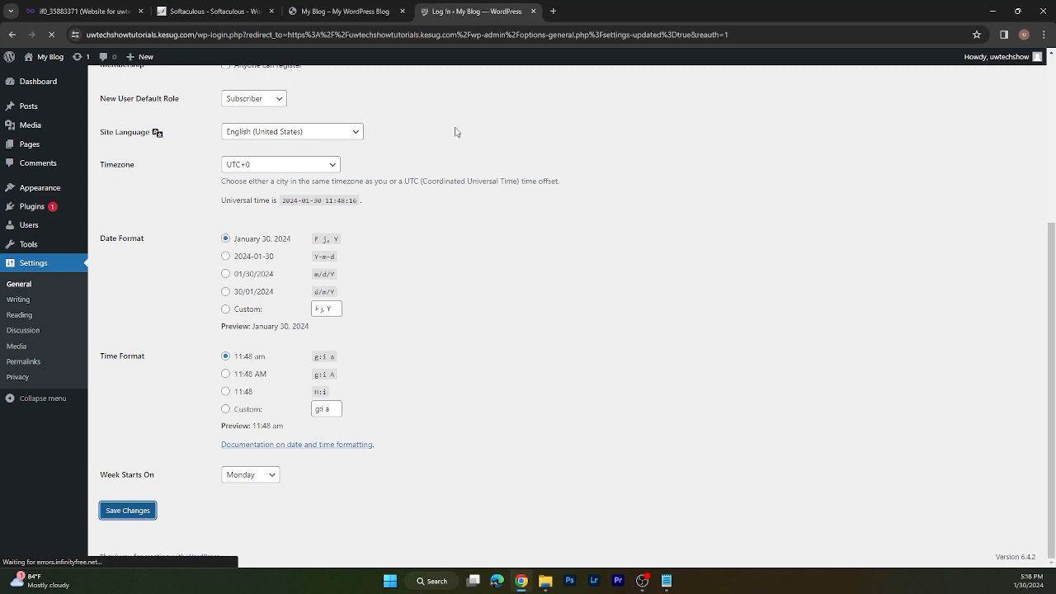
Log back in to WordPress as uwtechshow with the admin password kept in the text editor, with Remember Me enabled.
{"action": "left_click", "coordinate": [550, 196]}
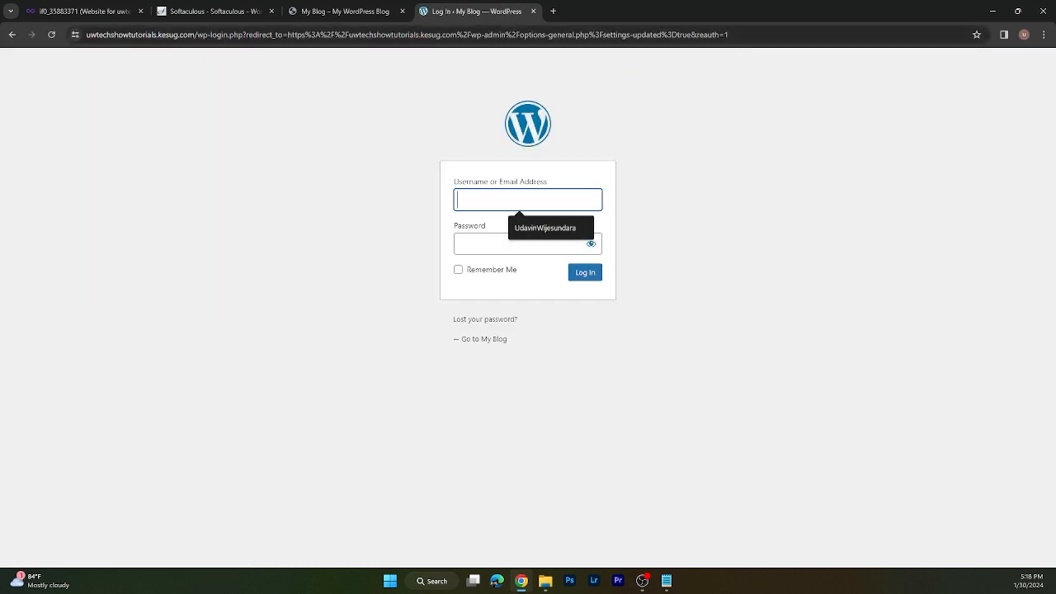
{"action": "key", "text": "alt+Tab"}
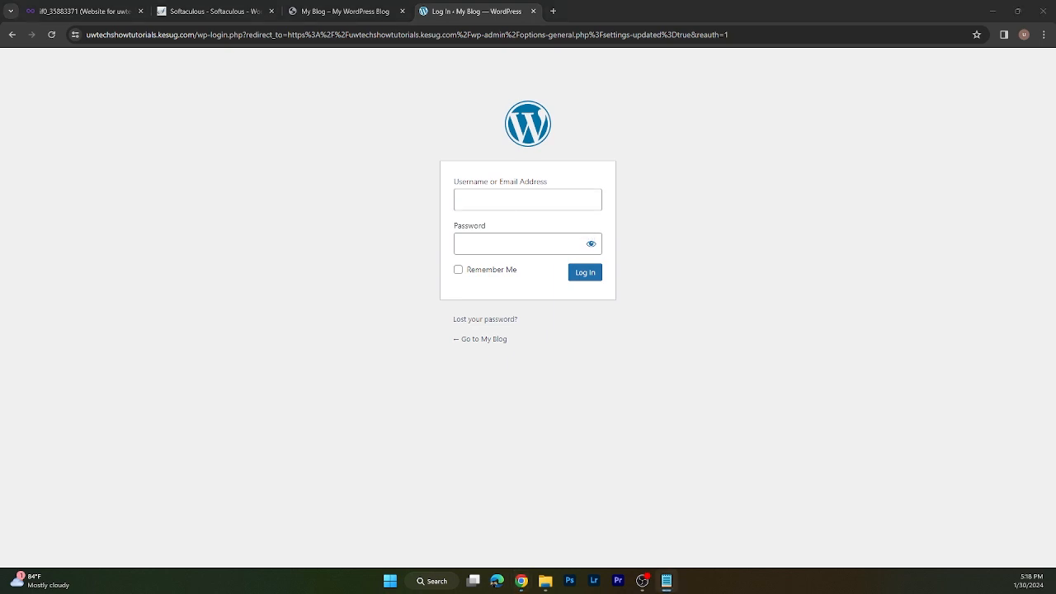
{"action": "left_click", "coordinate": [507, 200]}
{"action": "type", "text": "uwtechshow"}
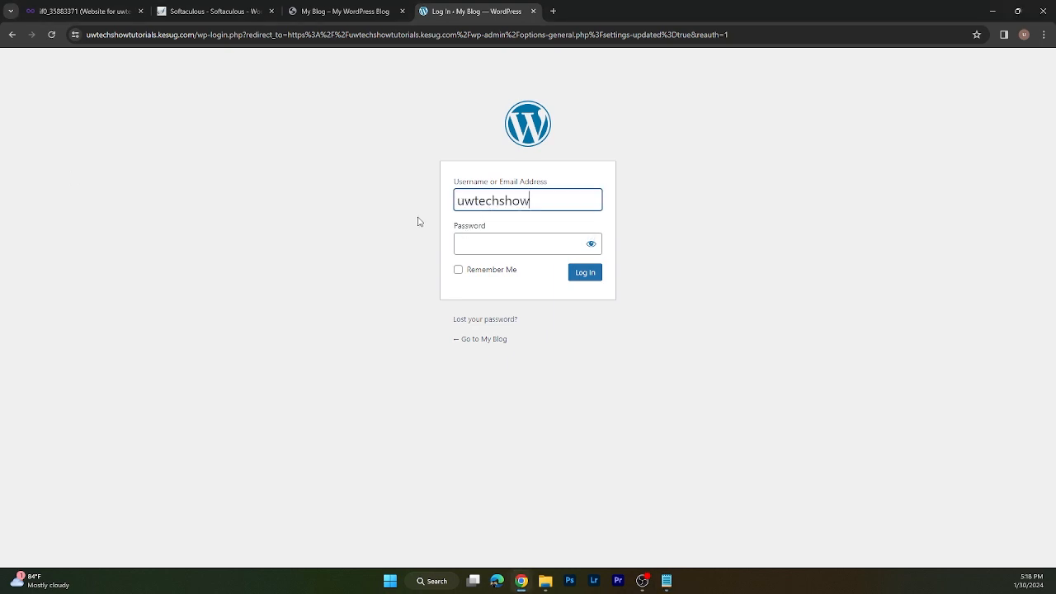
{"action": "key", "text": "alt+Tab"}
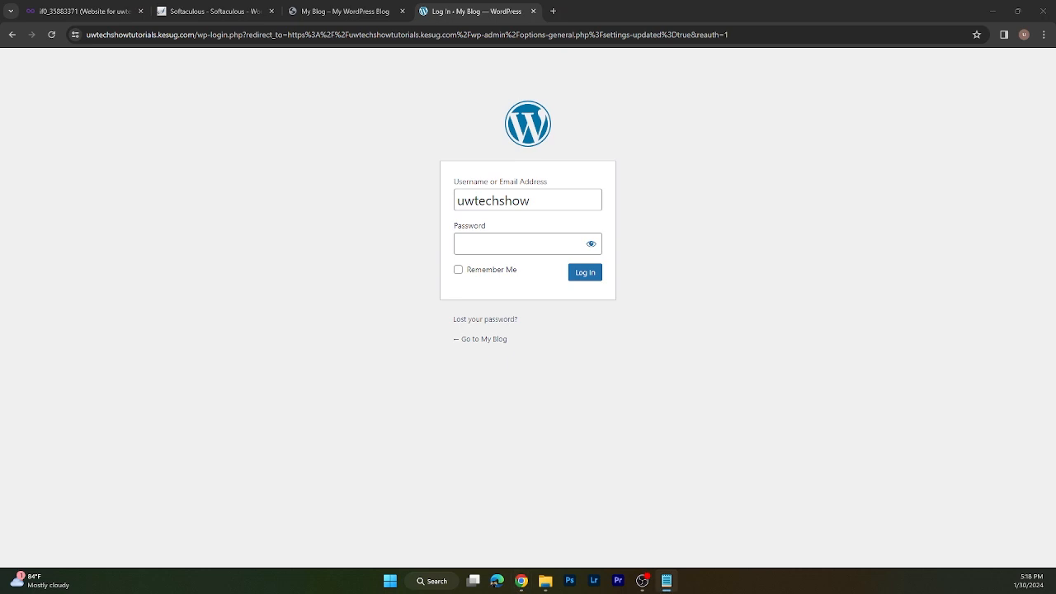
{"action": "left_click", "coordinate": [538, 244]}
{"action": "key", "text": "ctrl+v"}
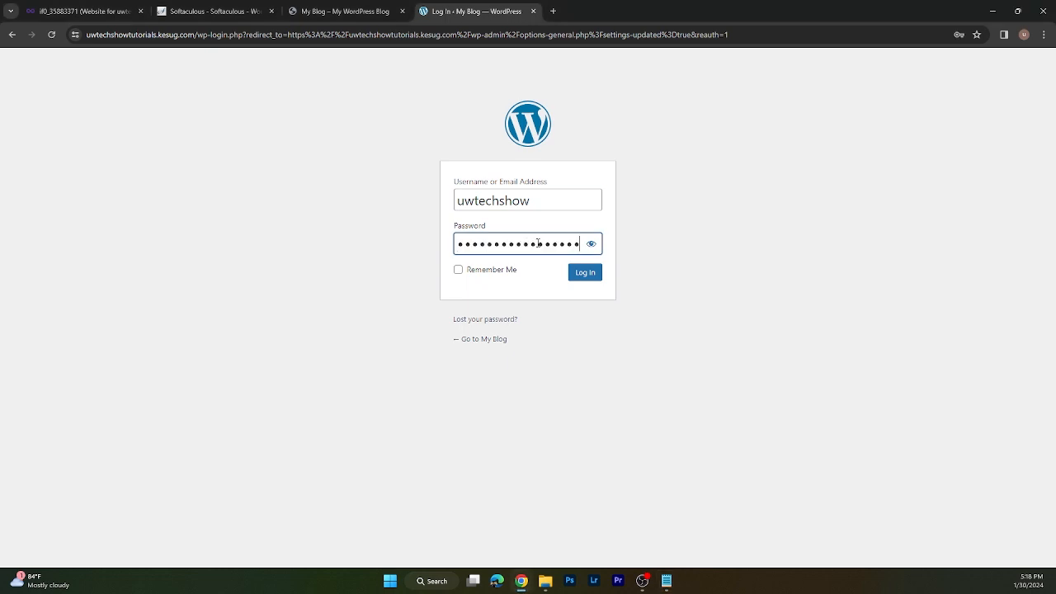
{"action": "left_click", "coordinate": [471, 271]}
{"action": "left_click", "coordinate": [600, 274]}
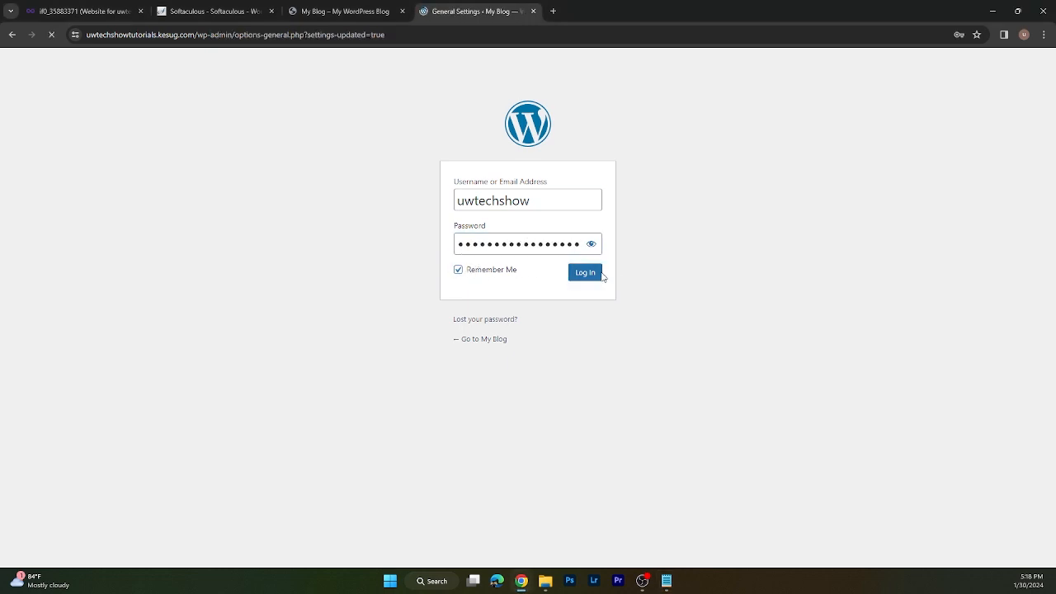
Check the connection security of the WordPress admin site and decline saving the login password in the browser.
{"action": "left_click", "coordinate": [74, 36]}
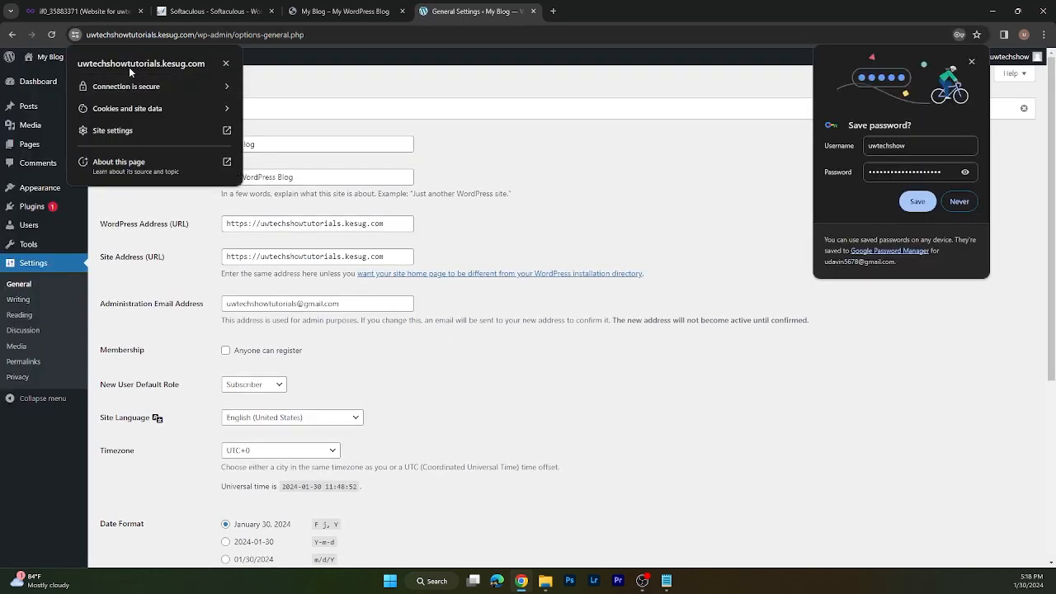
{"action": "left_click", "coordinate": [966, 203]}
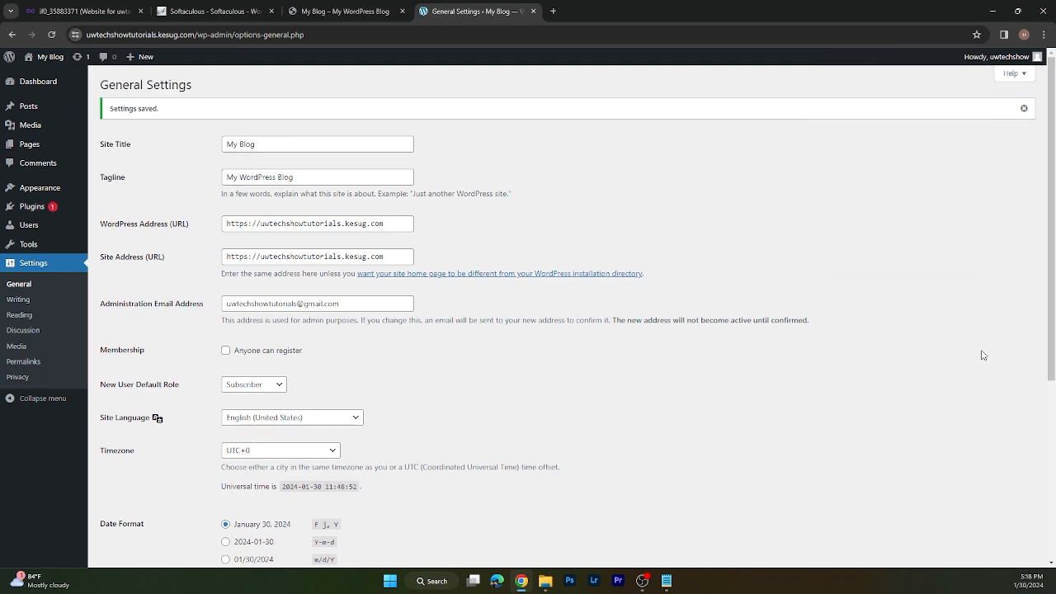